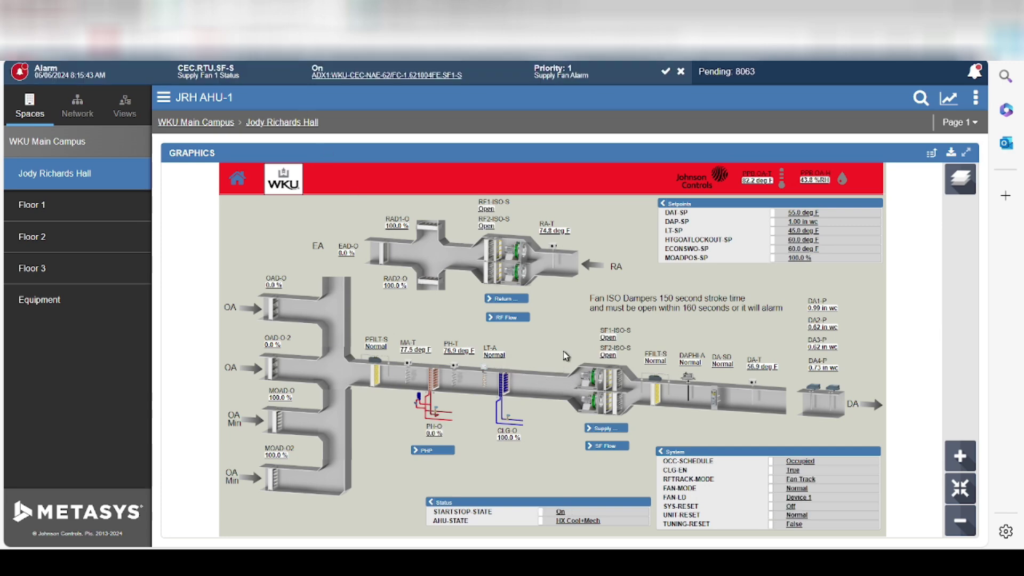
Zoom into the JRH AHU-1 graphic to see its dampers and readings.
scroll(464, 223, up, 1)
scroll(464, 223, up, 1)
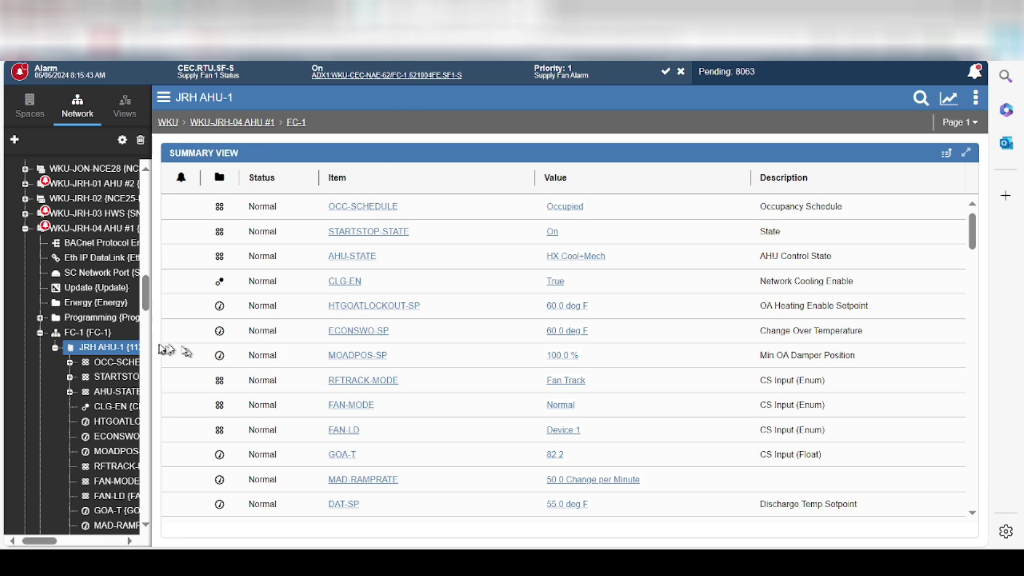
Scroll the JRH AHU-1 summary table down to the fan command and status rows.
scroll(525, 413, down, 10)
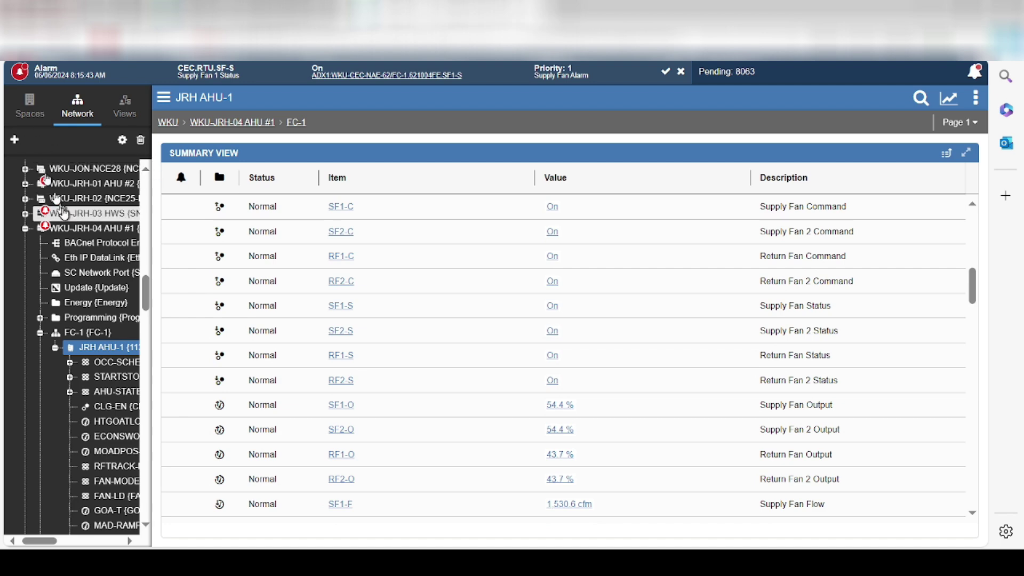
click(15, 142)
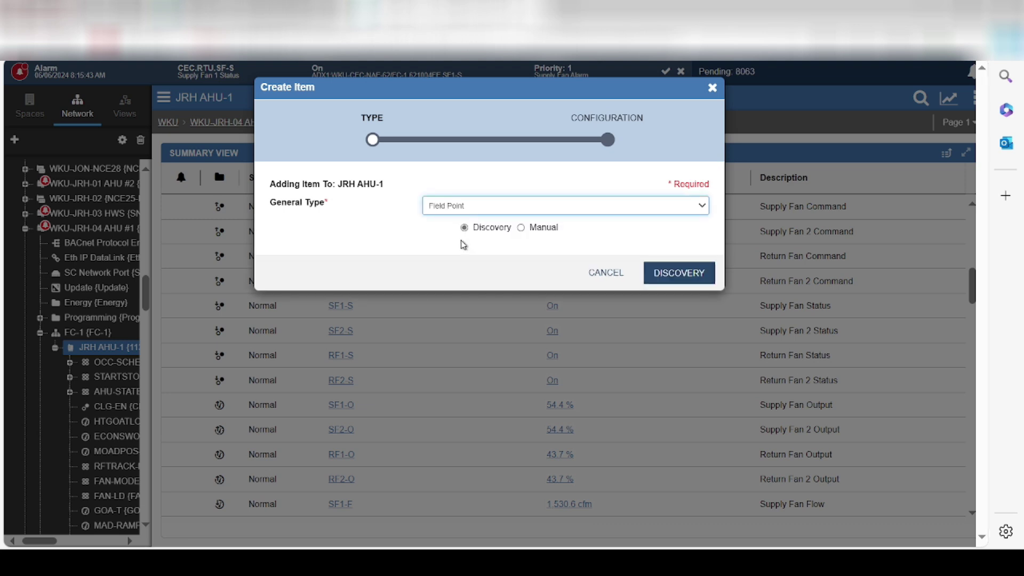
click(664, 279)
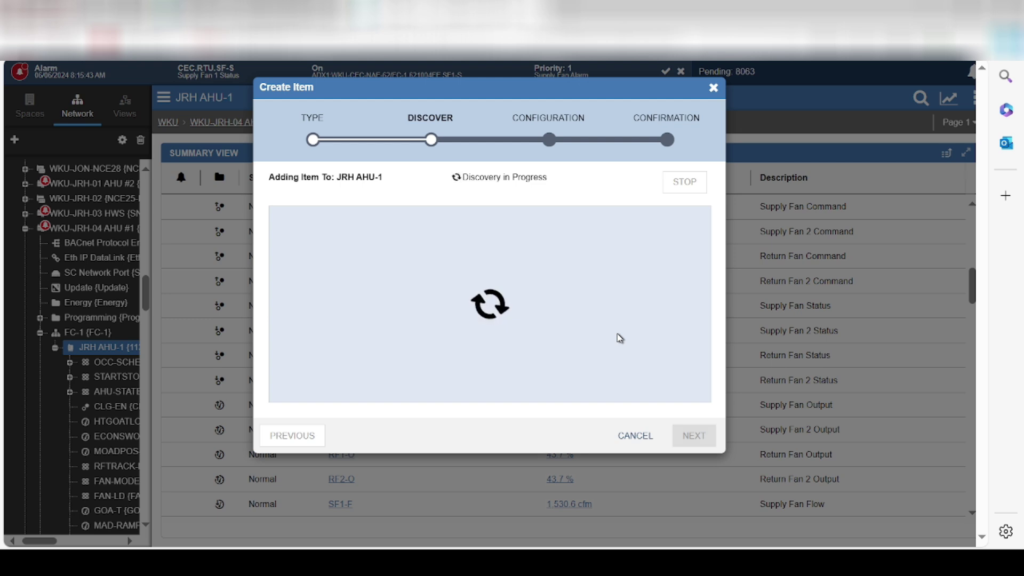
scroll(549, 352, down, 1)
scroll(549, 351, down, 15)
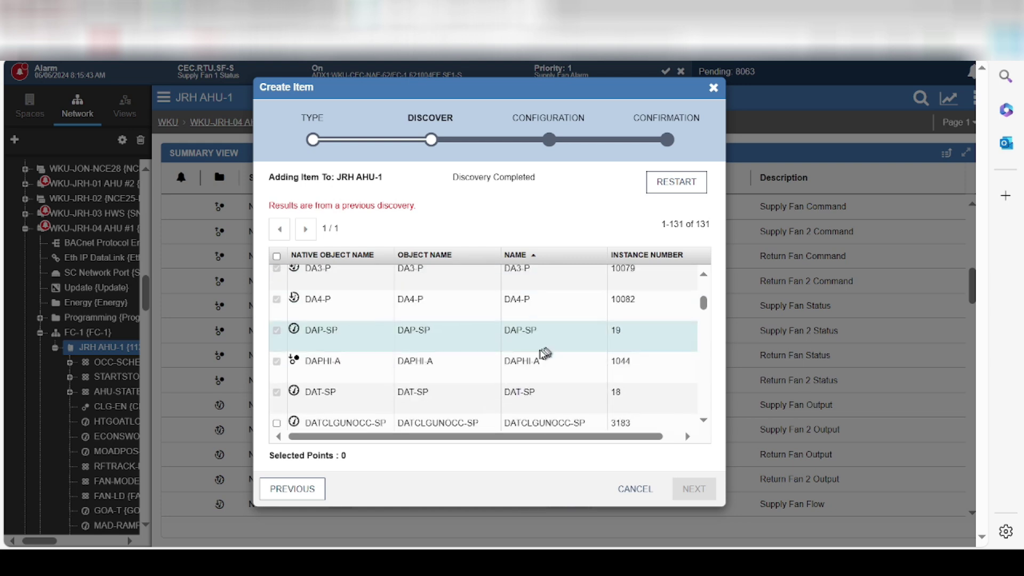
scroll(541, 354, down, 5)
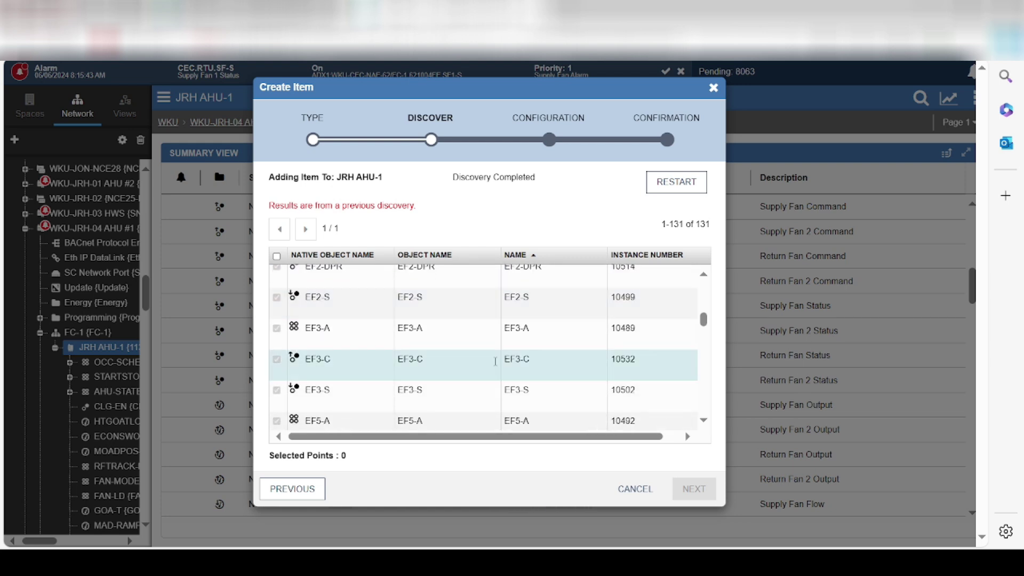
scroll(308, 406, down, 4)
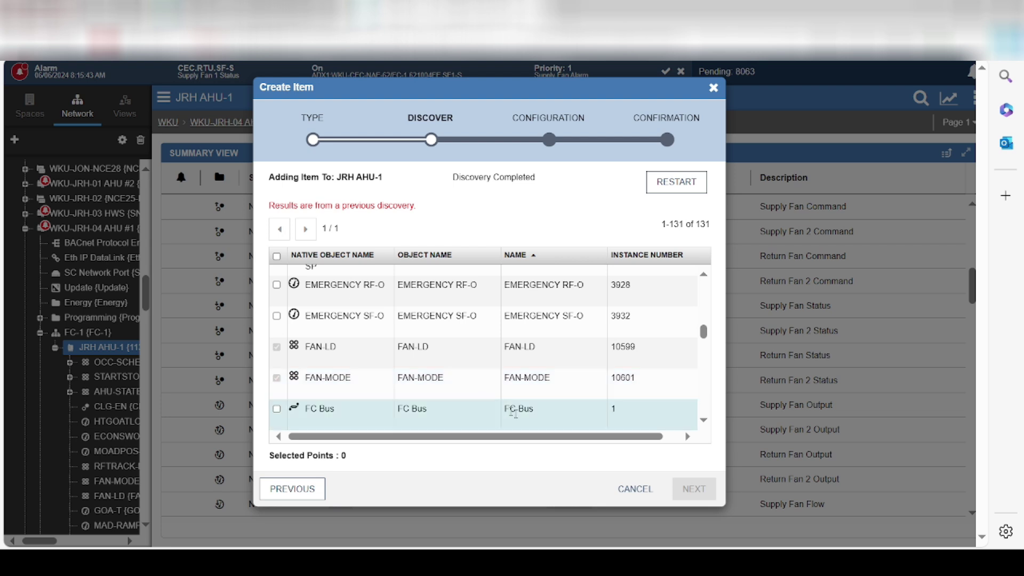
scroll(503, 388, down, 2)
scroll(504, 387, down, 10)
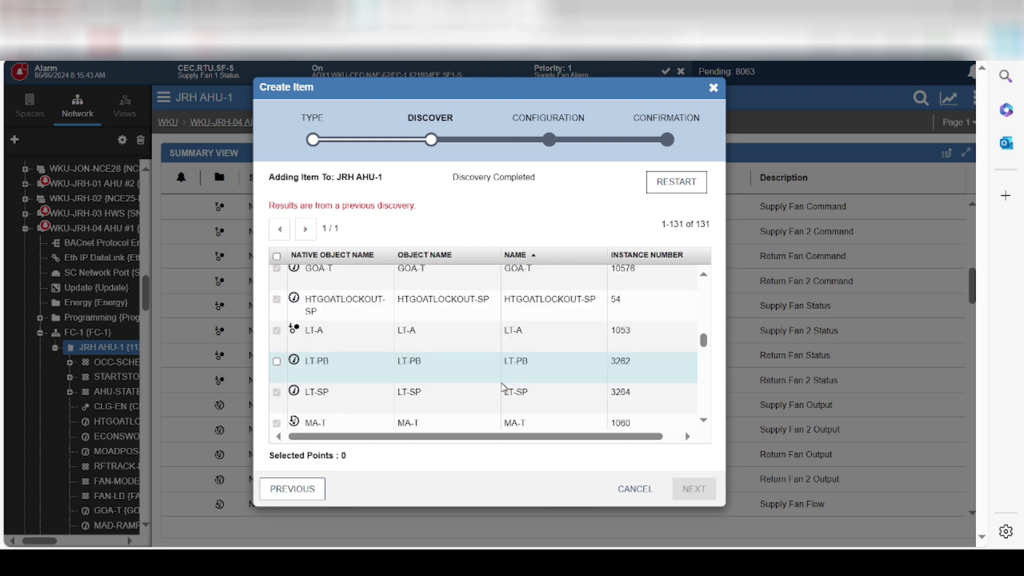
scroll(504, 388, up, 3)
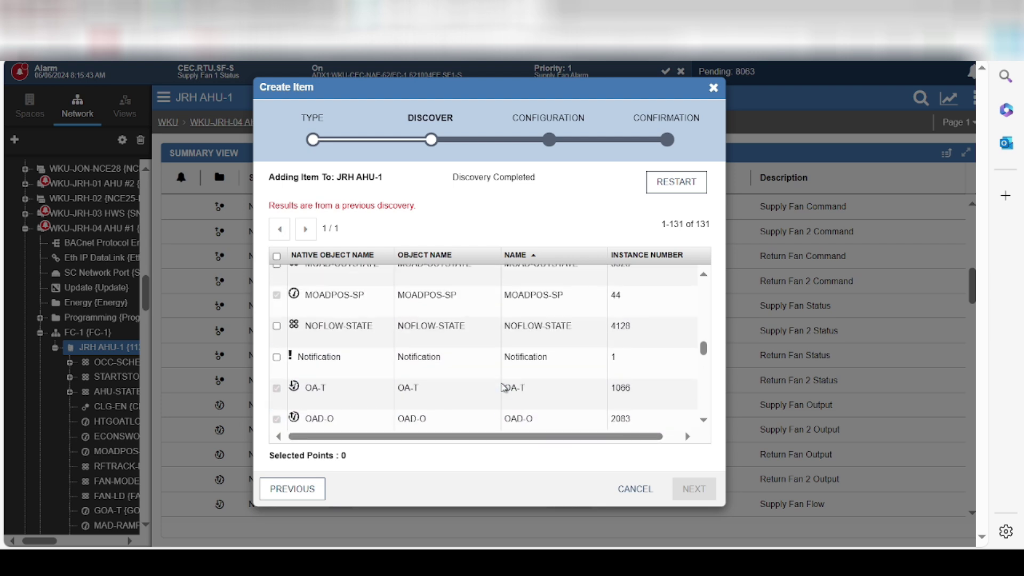
scroll(504, 387, down, 7)
scroll(504, 387, down, 3)
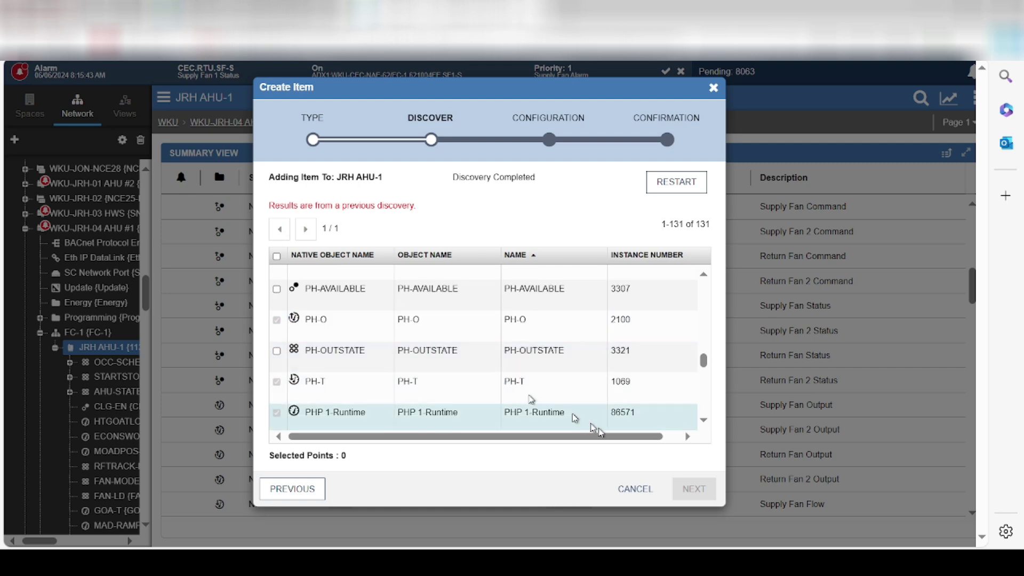
click(635, 488)
scroll(560, 431, down, 15)
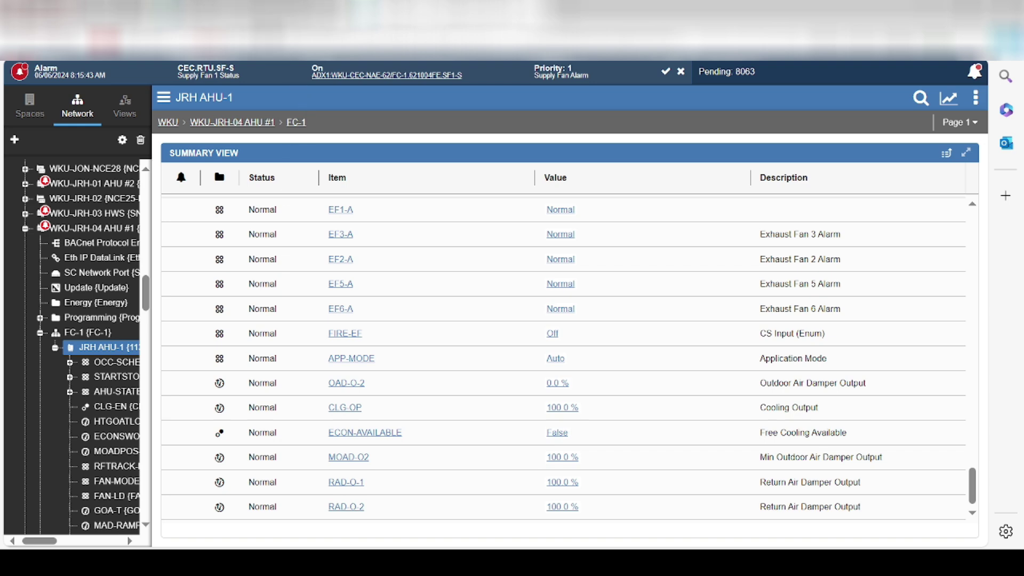
Navigate back out of the Metasys web view.
key(alt+Left)
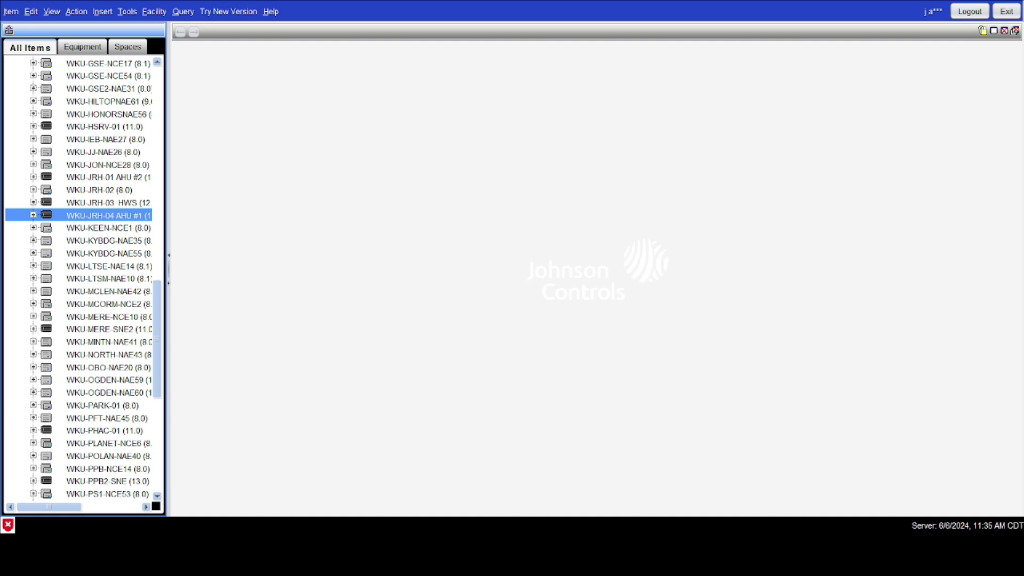
Expand WKU-JRH-04 AHU #1 > FC-1 > JRH AHU-1 and browse its full point list.
click(33, 215)
click(45, 317)
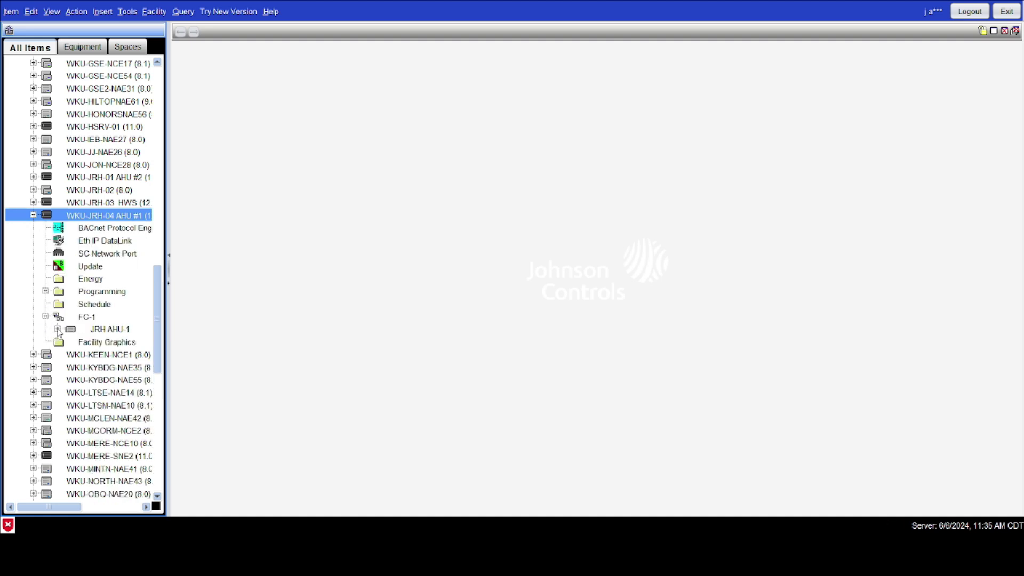
click(58, 329)
scroll(153, 351, down, 6)
scroll(150, 355, down, 20)
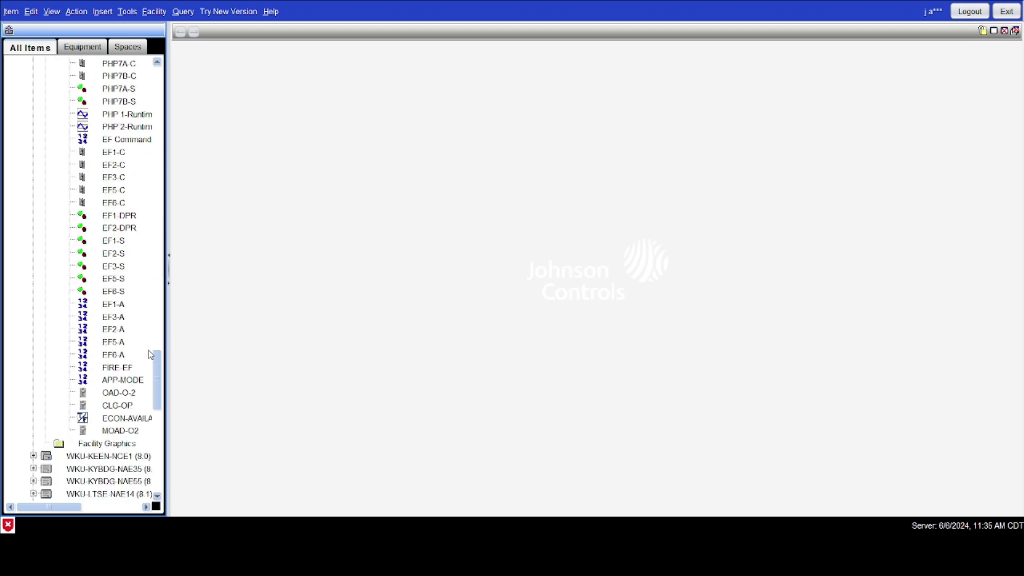
scroll(149, 353, down, 1)
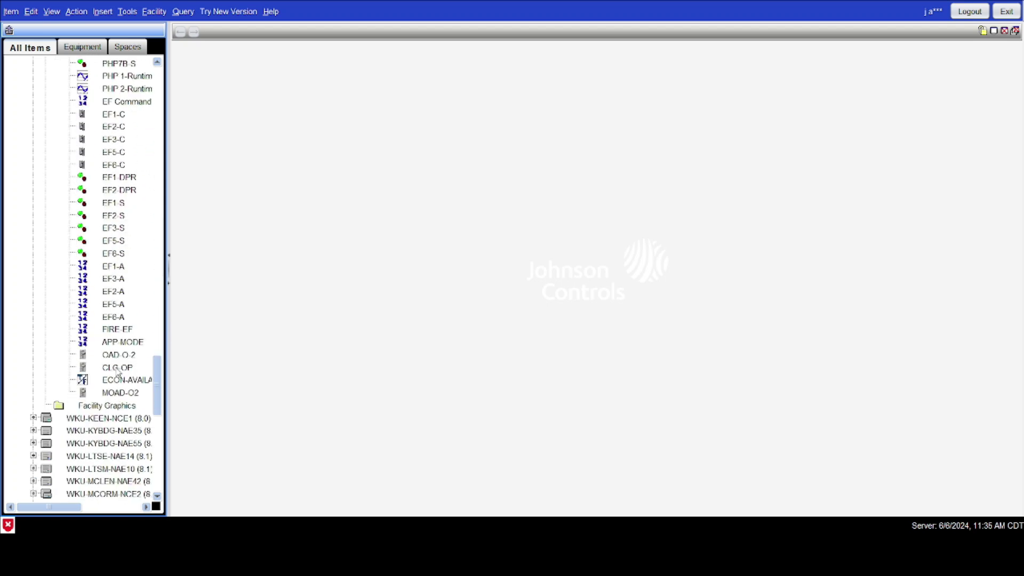
scroll(112, 352, up, 6)
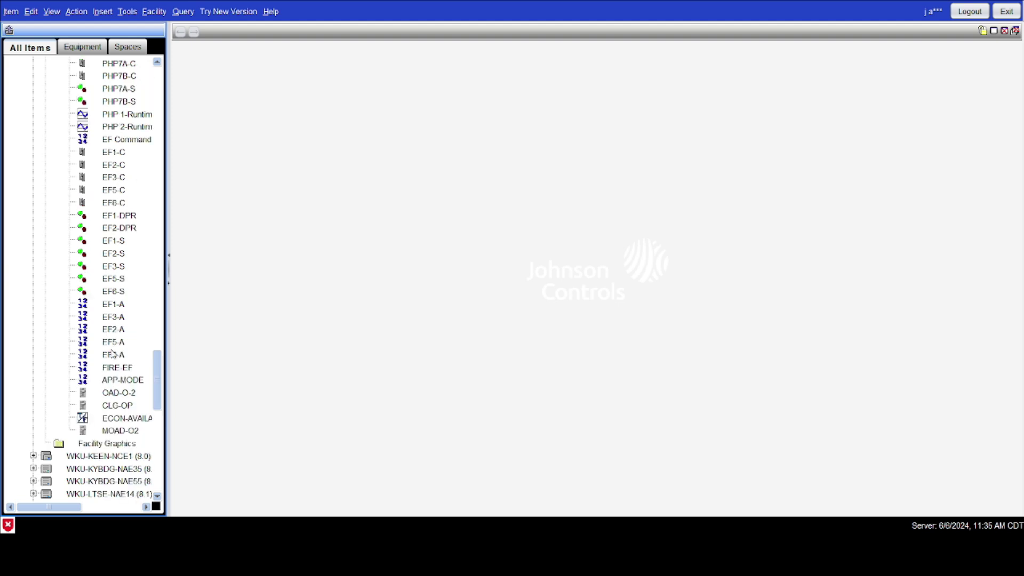
scroll(113, 358, down, 3)
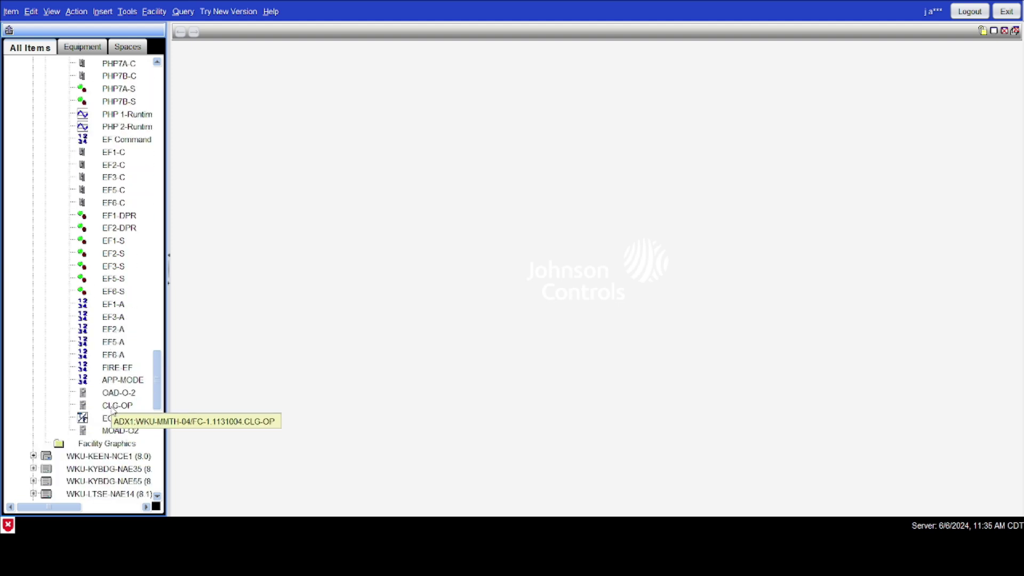
scroll(109, 405, up, 15)
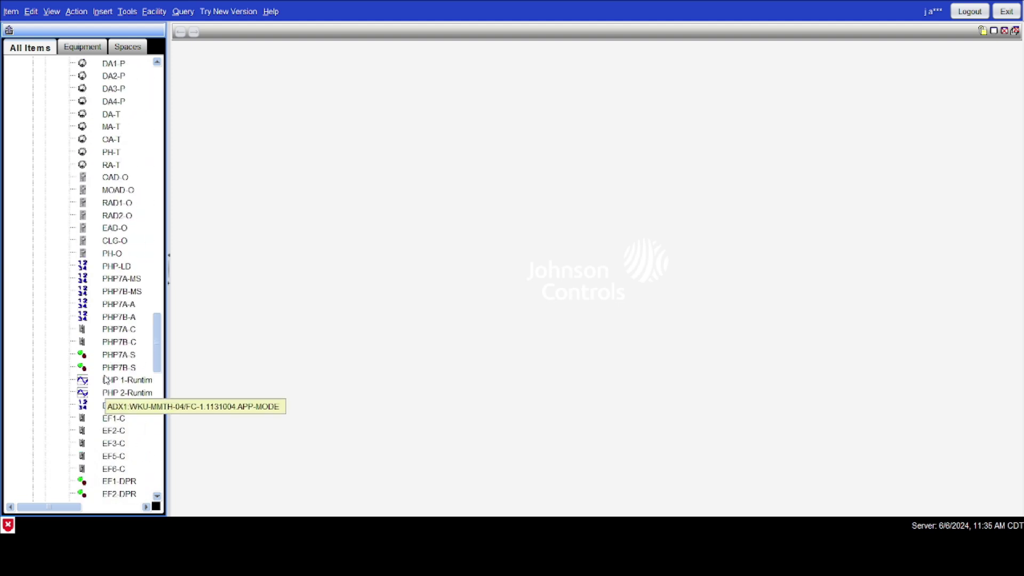
scroll(105, 379, up, 13)
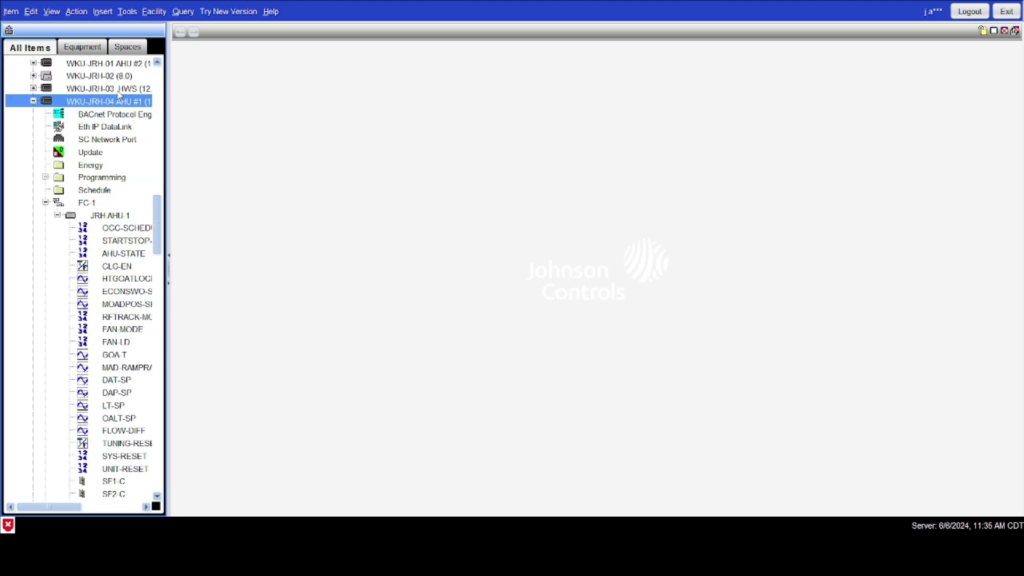
Start the archive upload from Tools > Manage Archive and select the ADX1 (13.0) server.
click(128, 13)
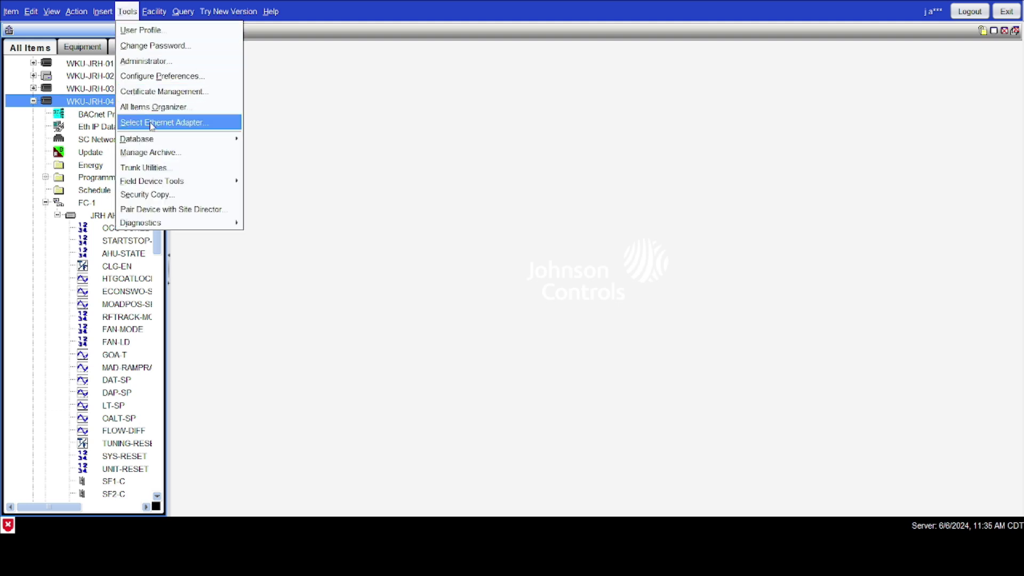
click(151, 153)
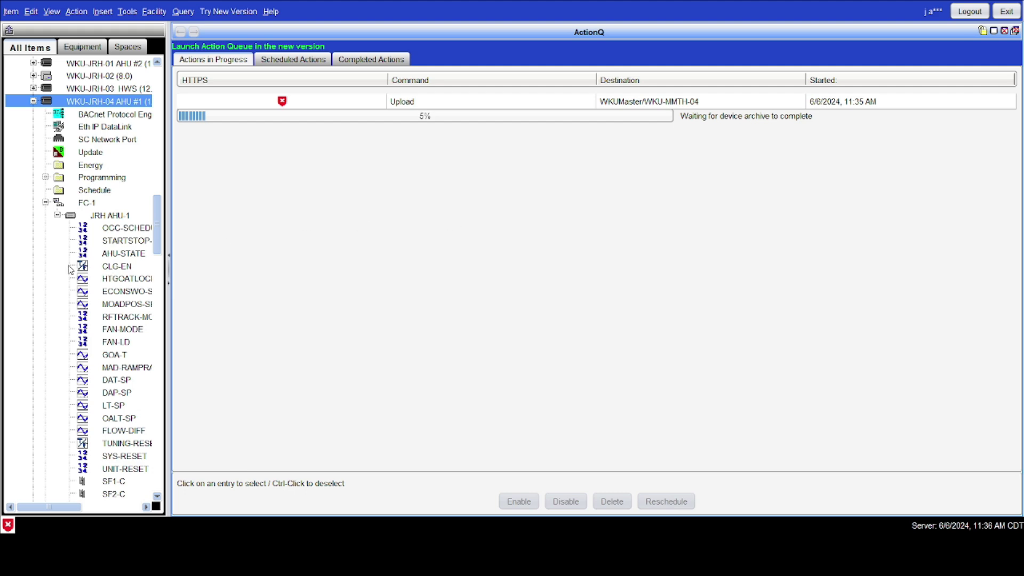
scroll(80, 262, up, 15)
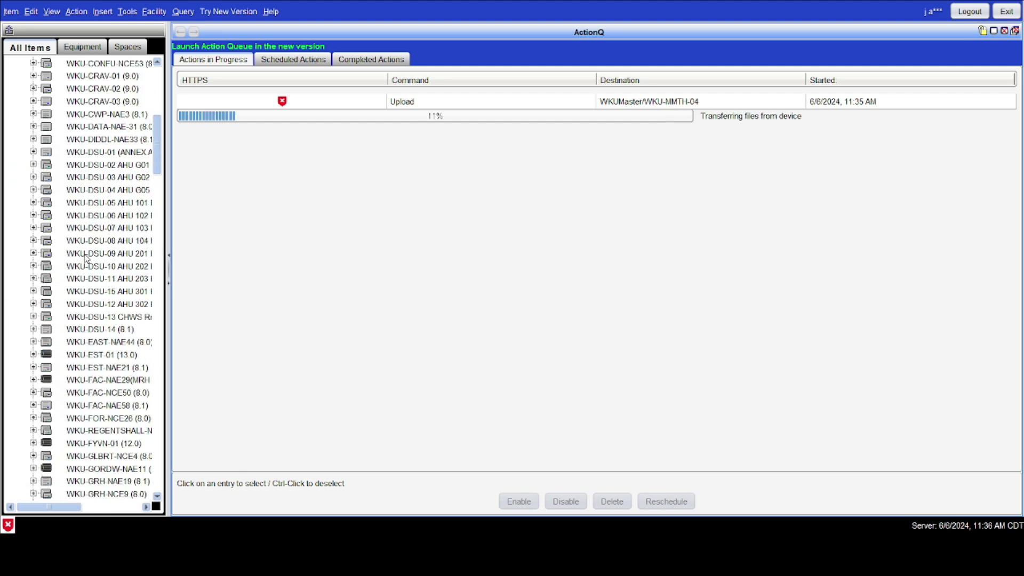
scroll(86, 260, up, 3)
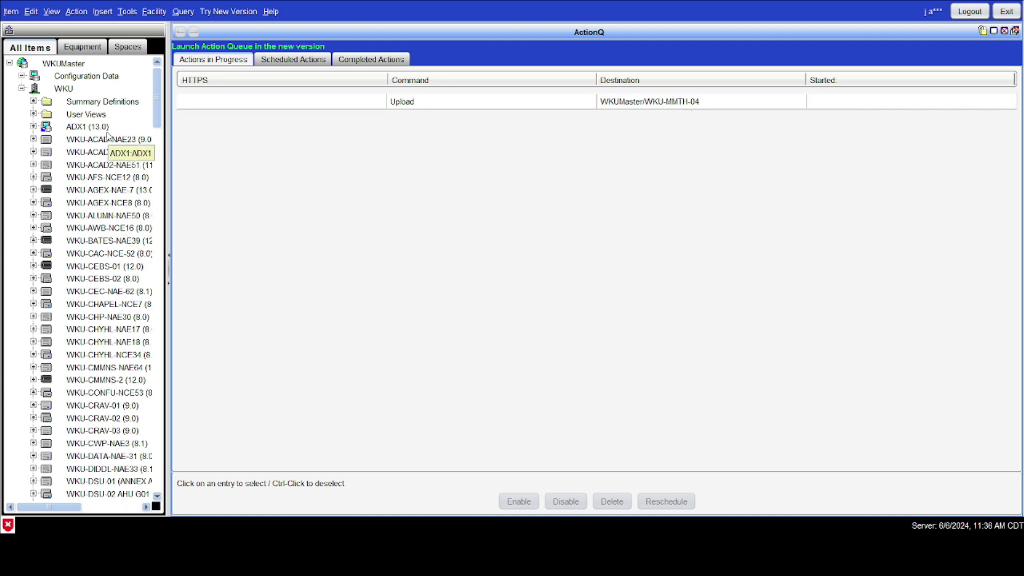
click(88, 128)
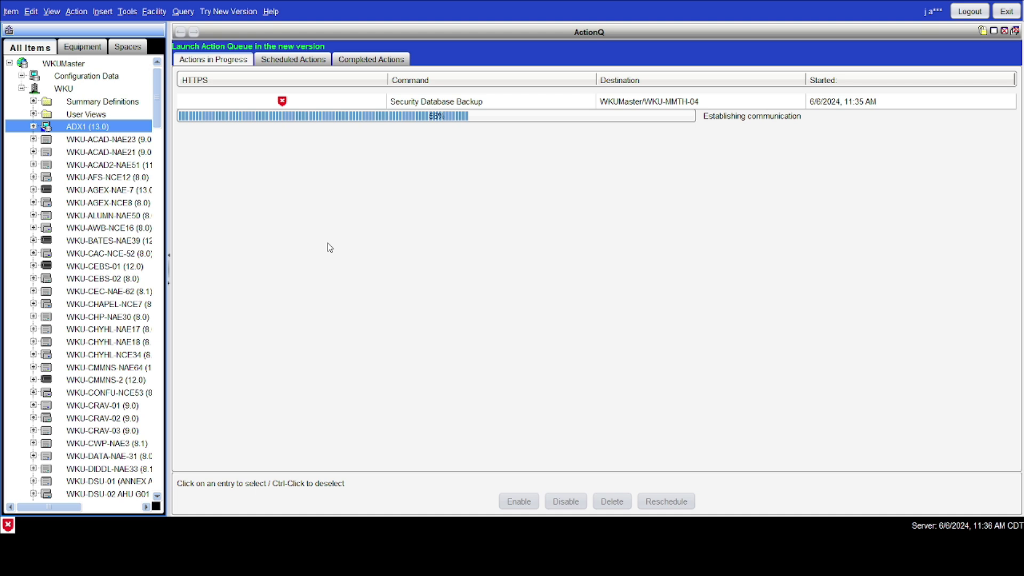
Reopen Manage Archive to check the ADX1 upload finished with Ok (0).
click(127, 13)
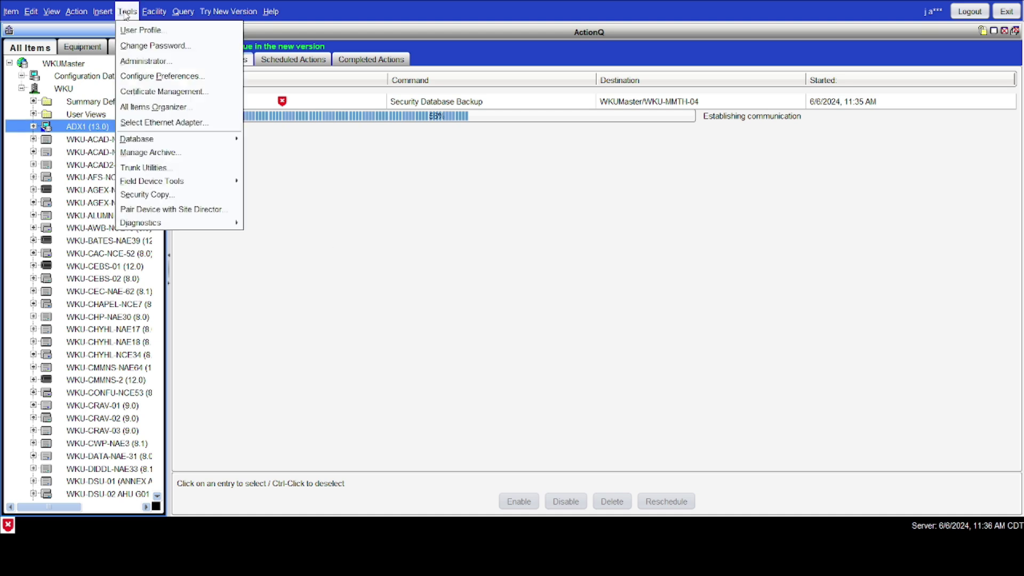
click(179, 155)
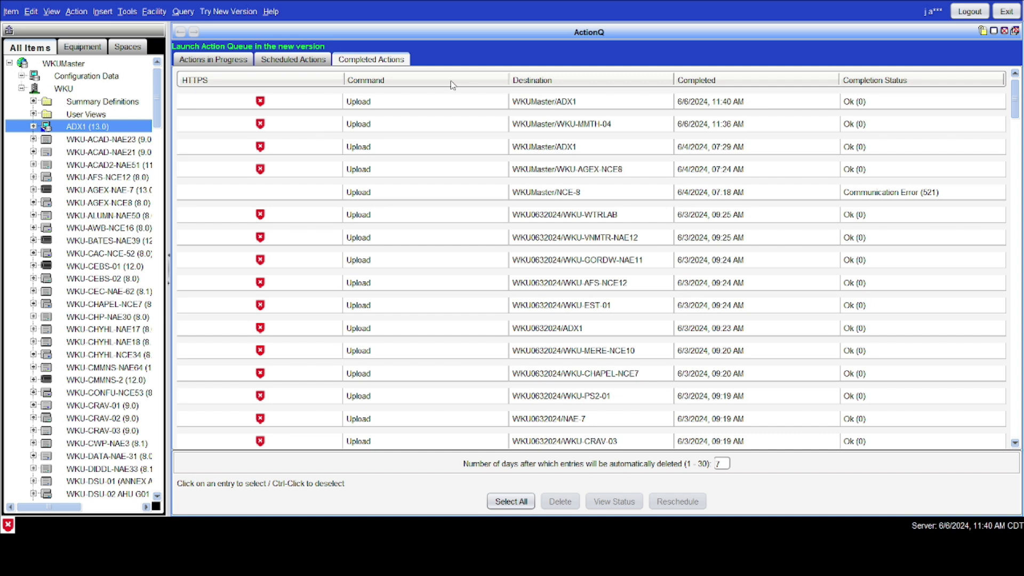
Refresh all tabs of the navigation tree.
click(77, 31)
right_click(77, 32)
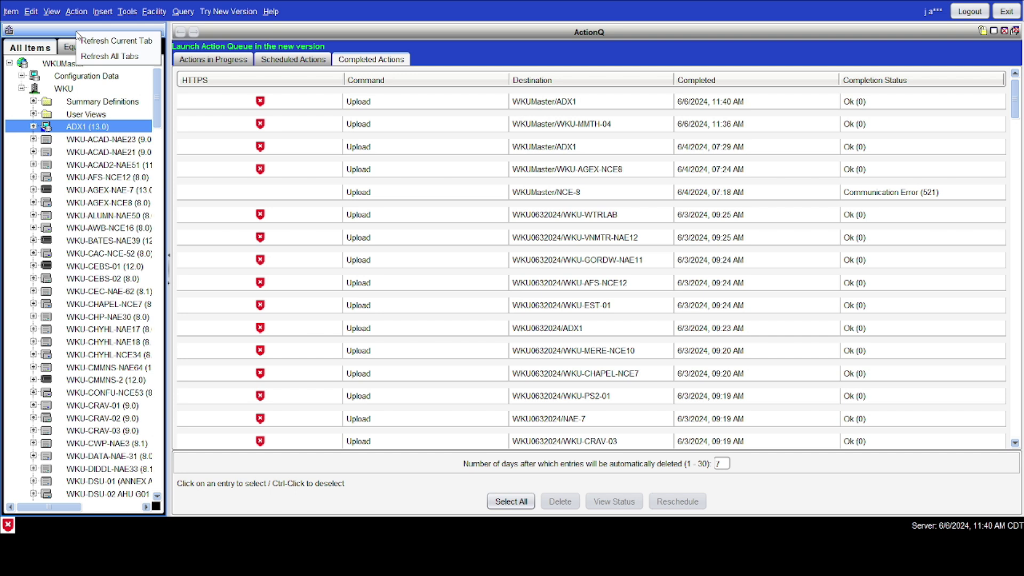
click(93, 58)
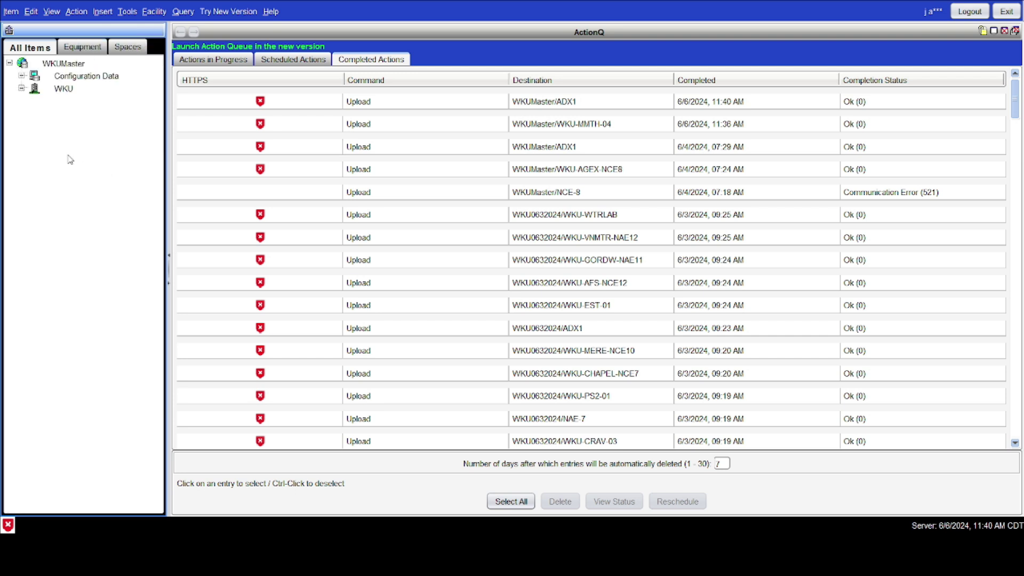
Expand WKU > ADX1 > Equipment Definitions > JRH and open the JRH AHU 1 definition.
click(22, 90)
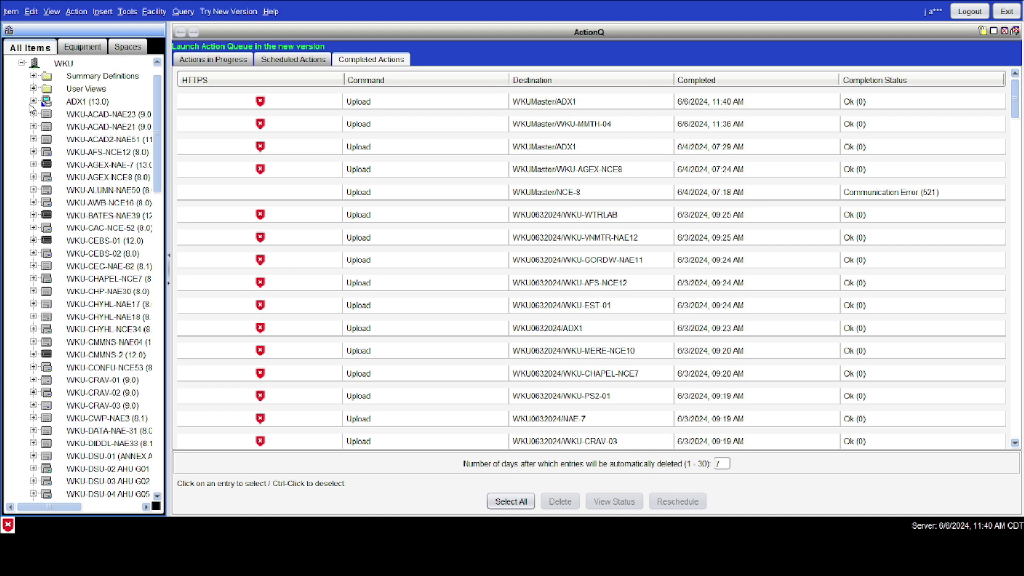
click(33, 101)
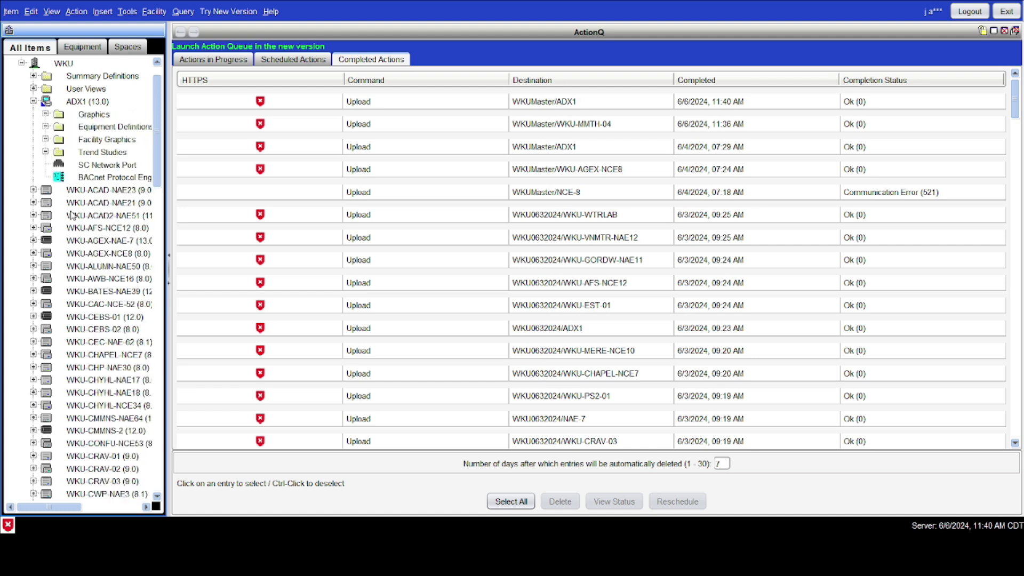
click(45, 129)
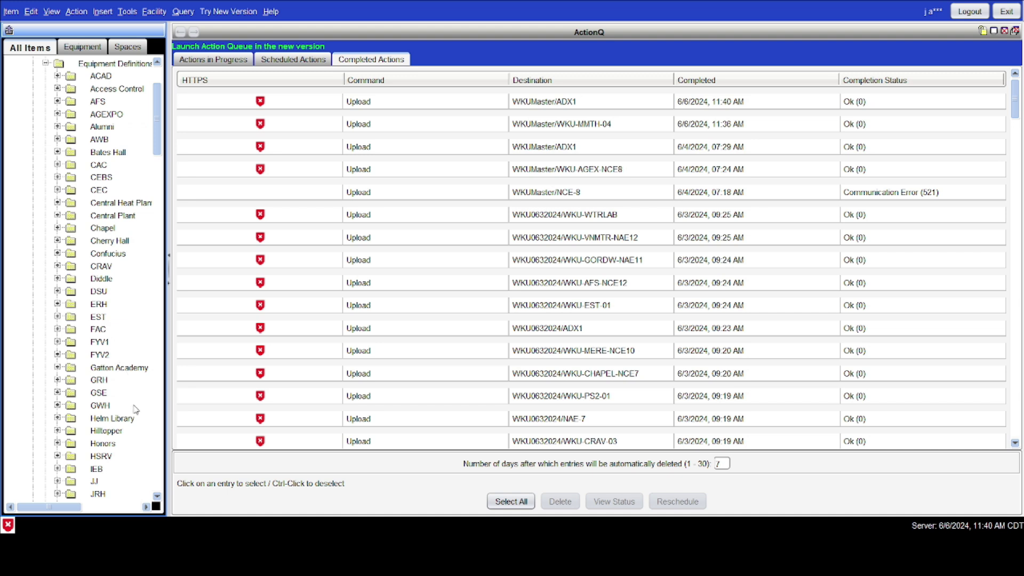
scroll(136, 409, down, 2)
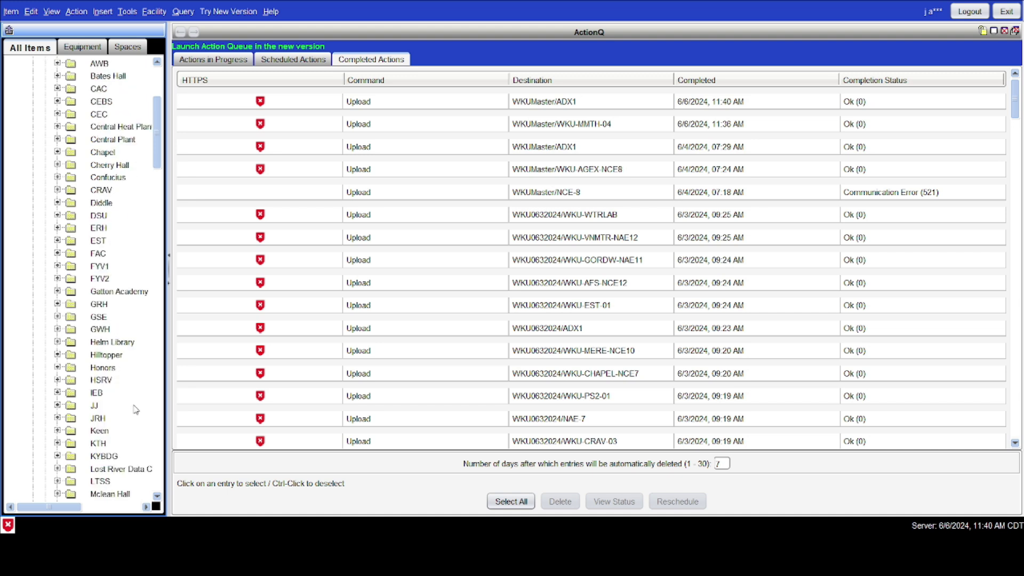
scroll(136, 409, down, 3)
scroll(136, 409, down, 2)
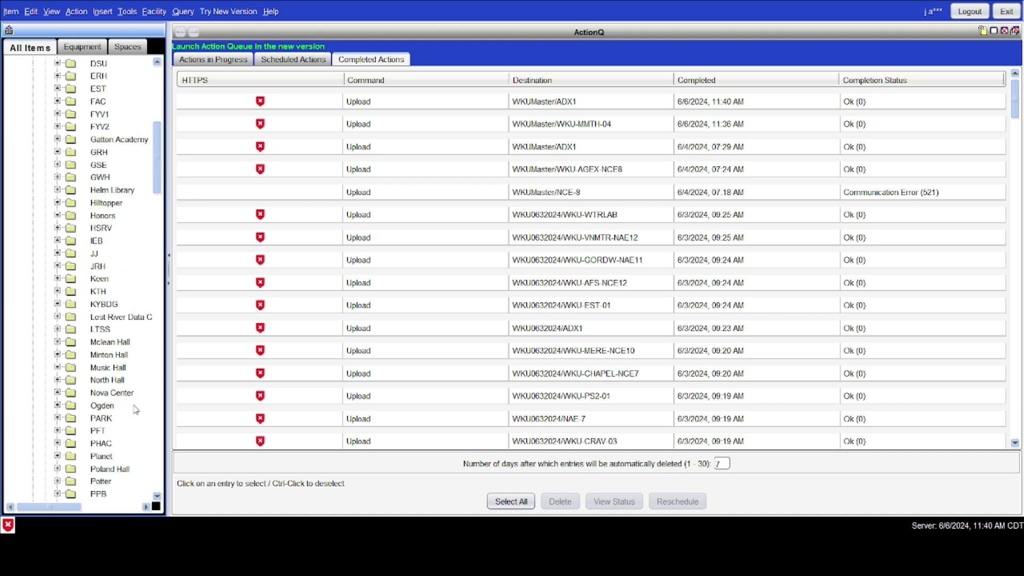
scroll(135, 409, down, 3)
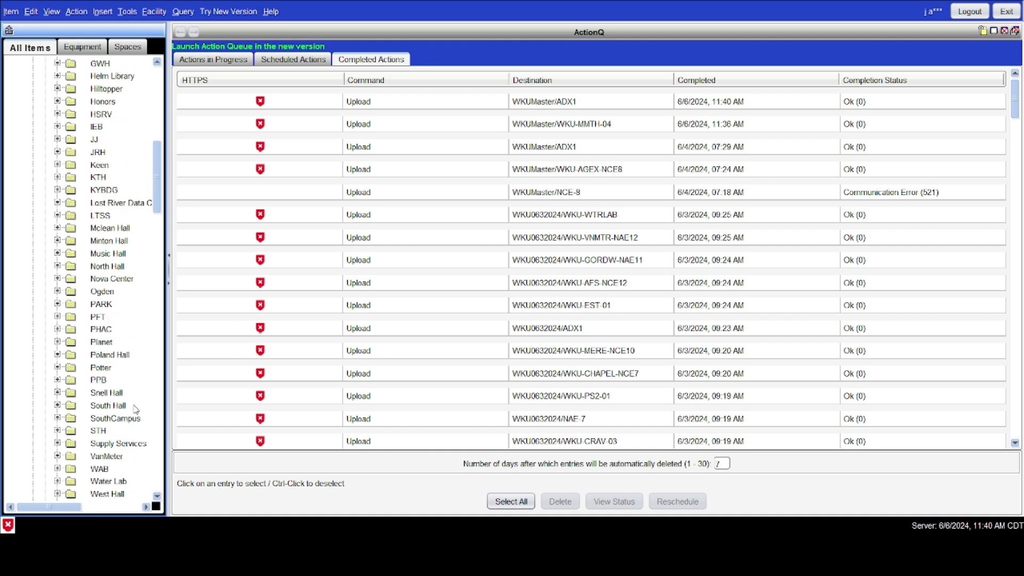
scroll(136, 409, down, 1)
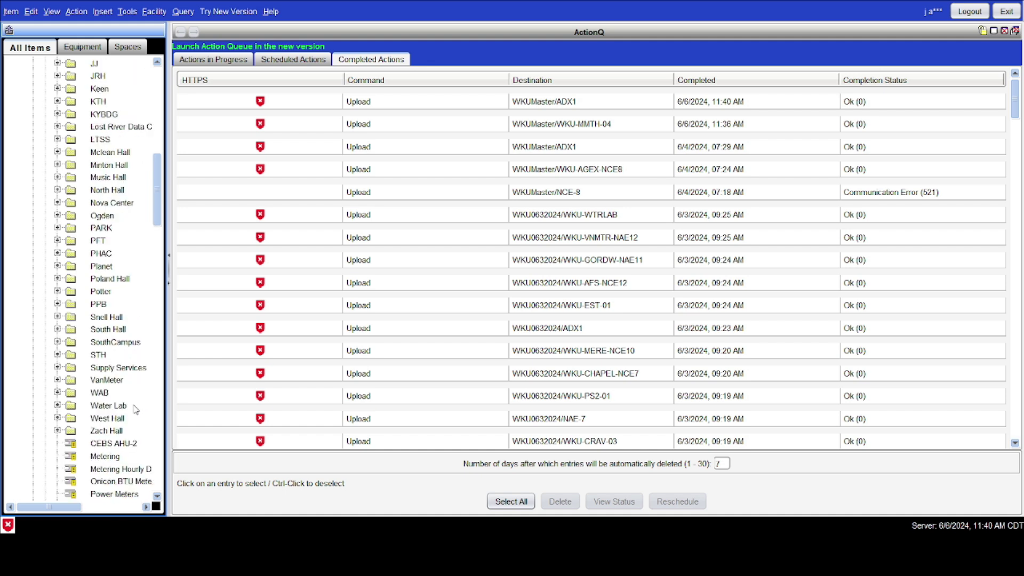
scroll(135, 409, up, 6)
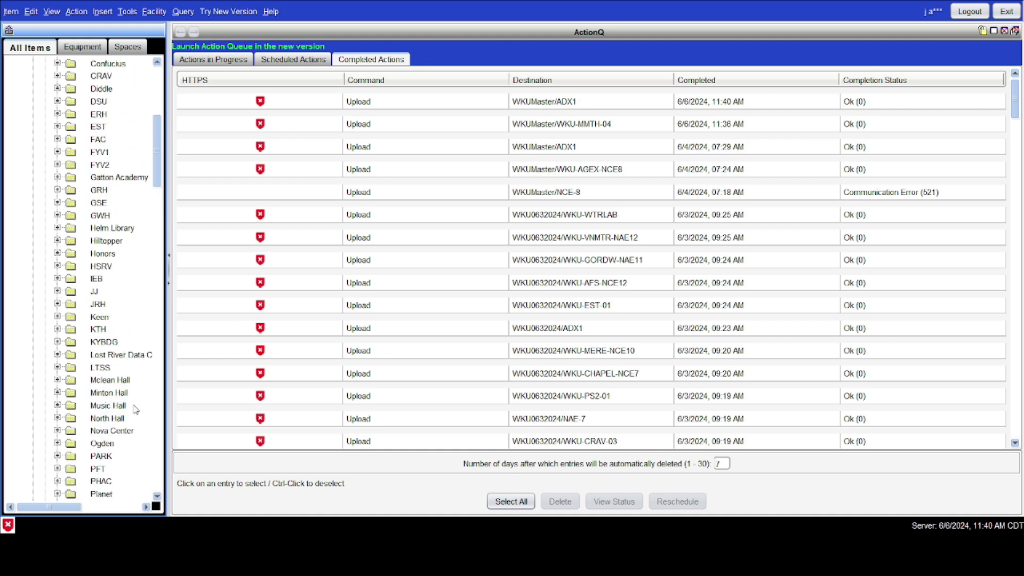
click(57, 304)
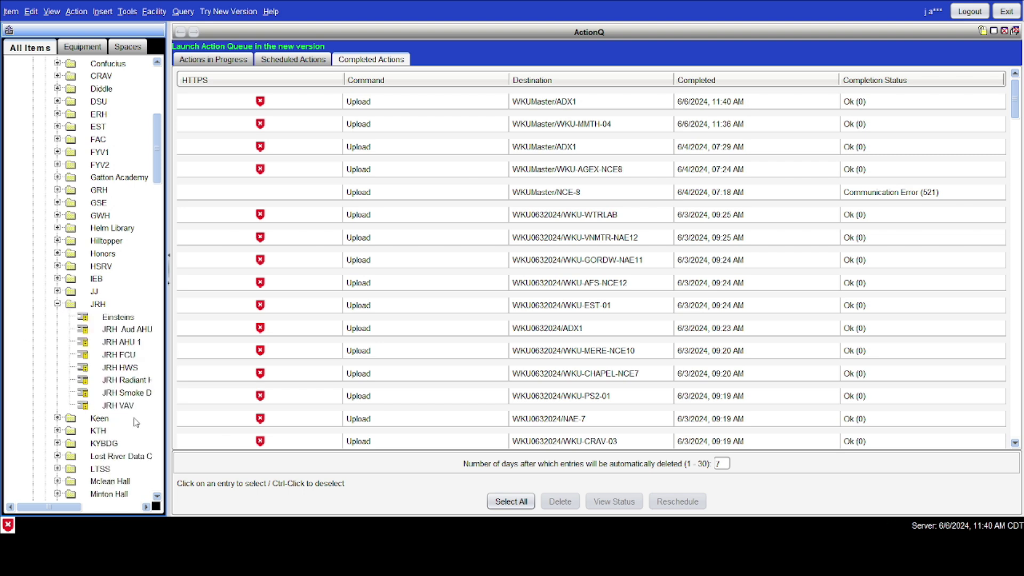
click(124, 342)
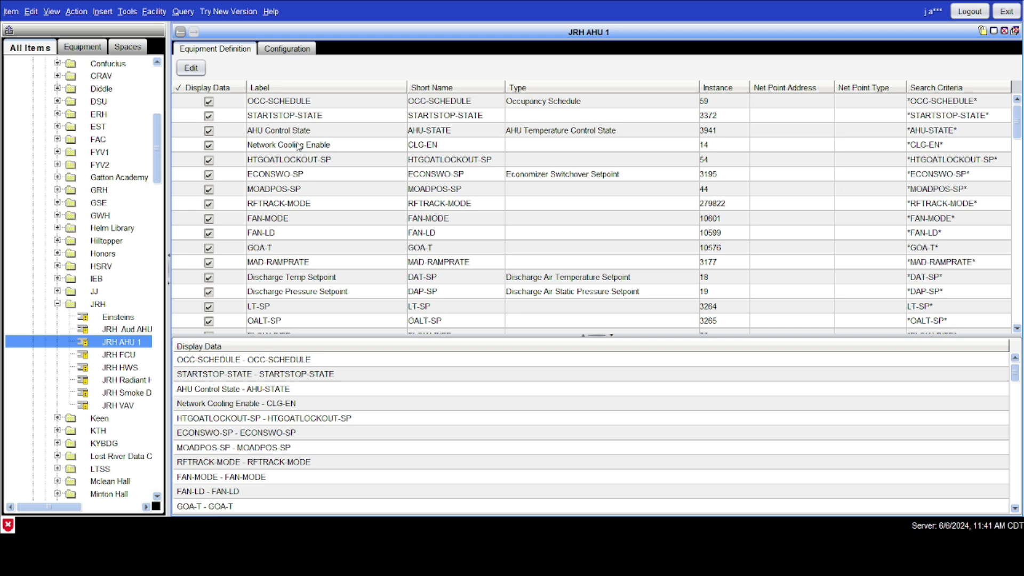
Expand WKU-JRH-04 AHU #1 > FC-1 > JRH AHU-1 and scroll to RAD-O-1 and RAD-O-2.
scroll(61, 288, down, 15)
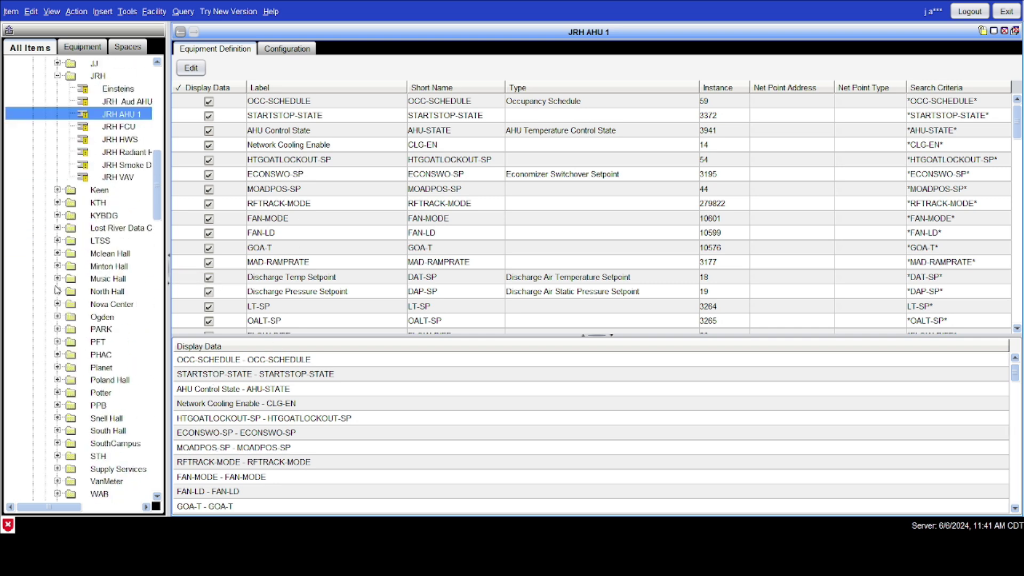
scroll(60, 288, down, 9)
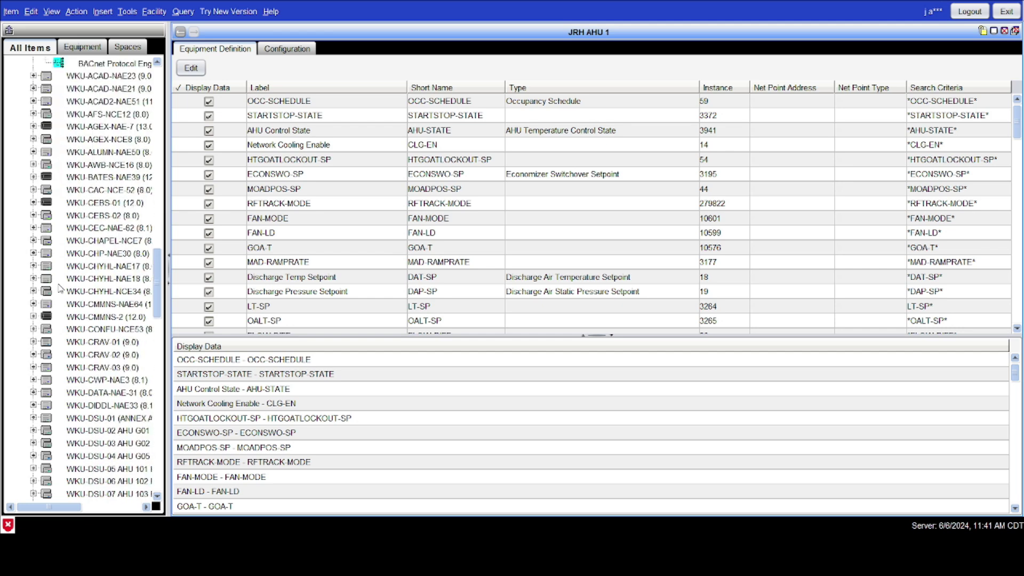
scroll(60, 288, down, 6)
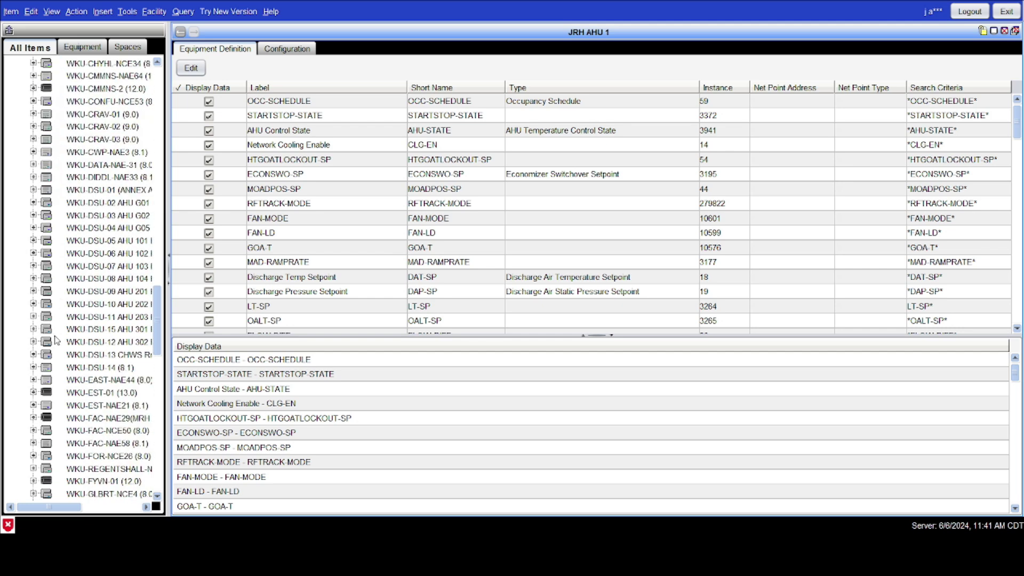
scroll(60, 383, down, 6)
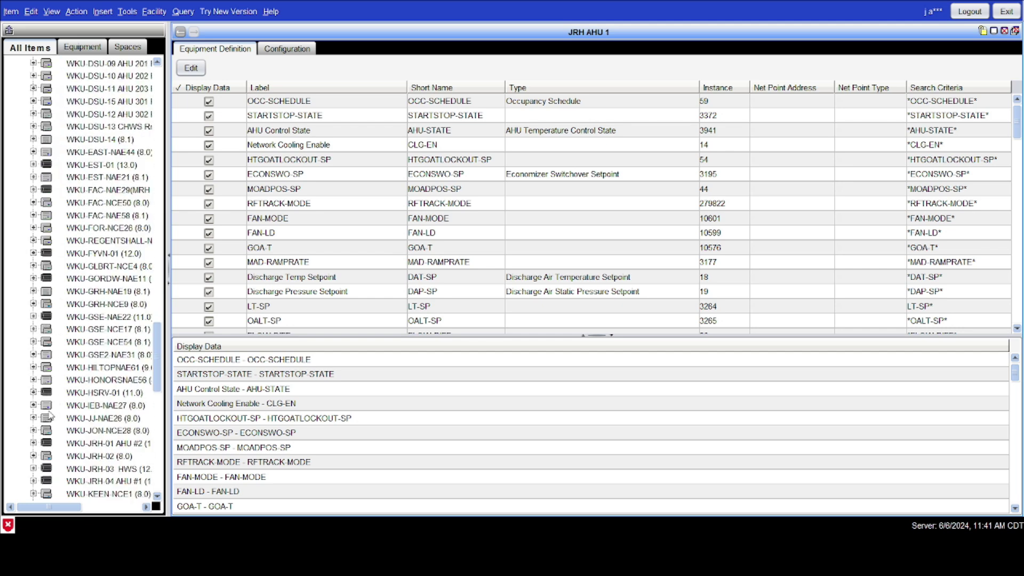
scroll(48, 418, down, 1)
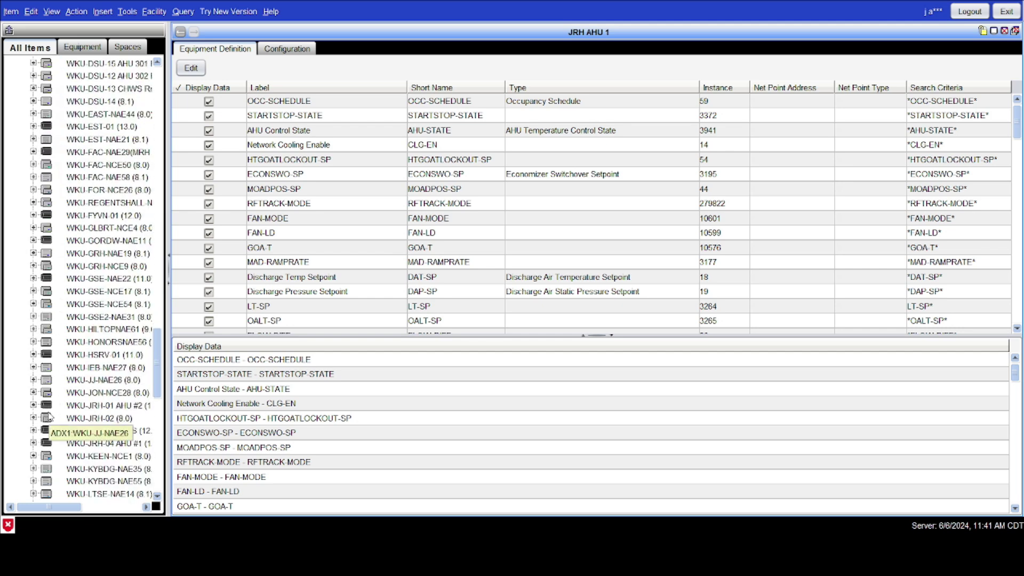
click(33, 443)
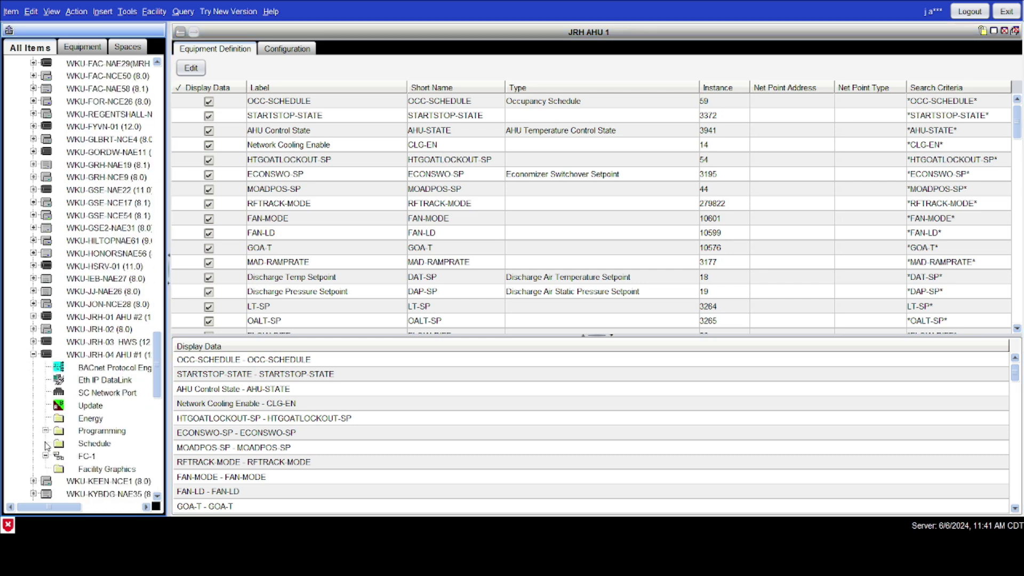
click(46, 457)
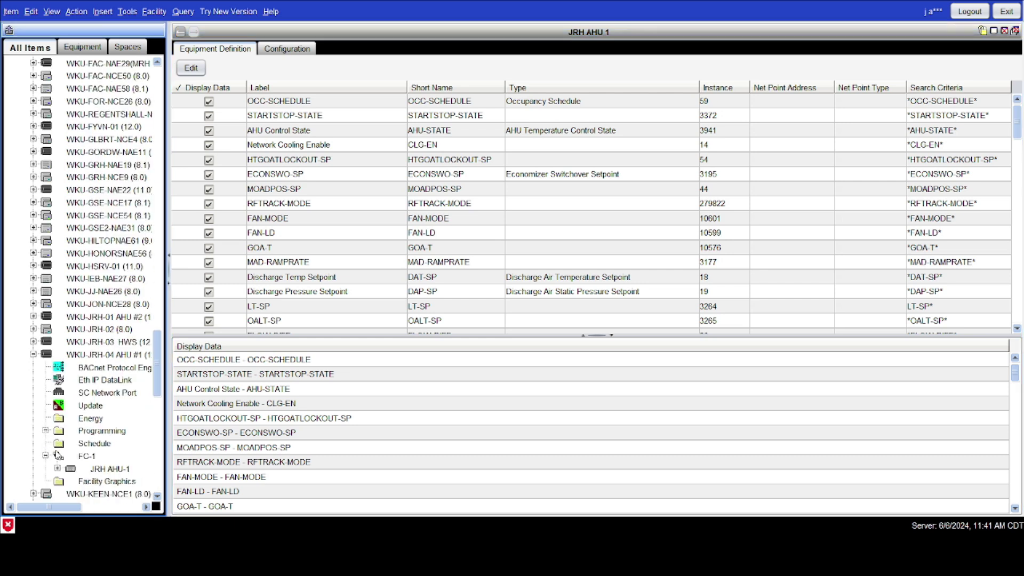
click(57, 469)
scroll(104, 381, down, 8)
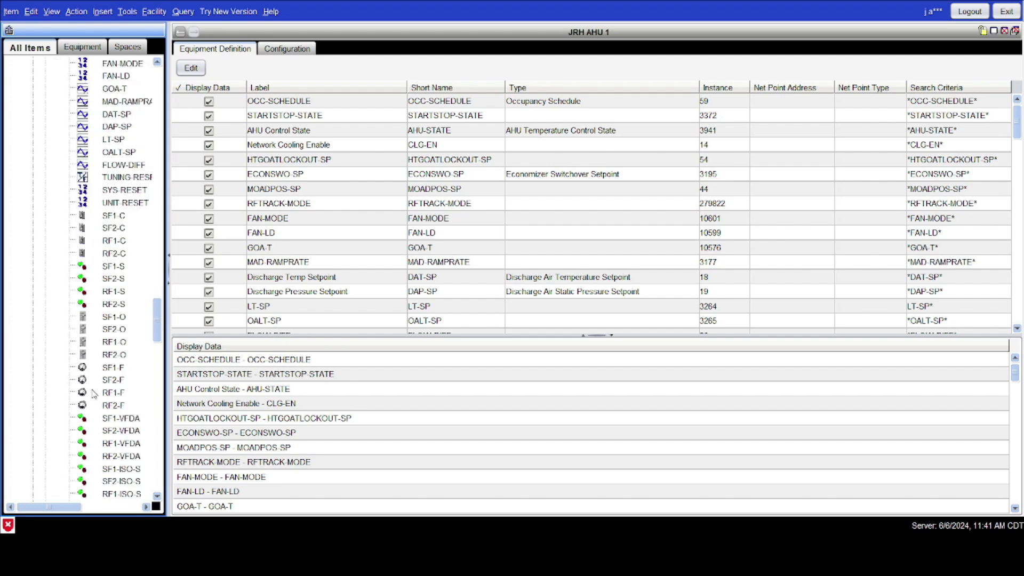
scroll(103, 381, down, 9)
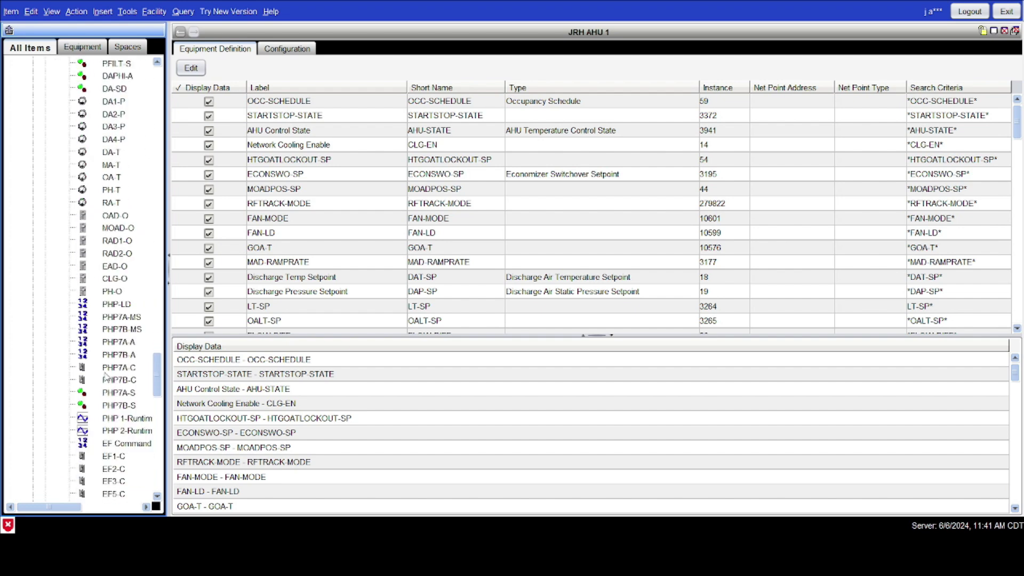
scroll(105, 376, down, 4)
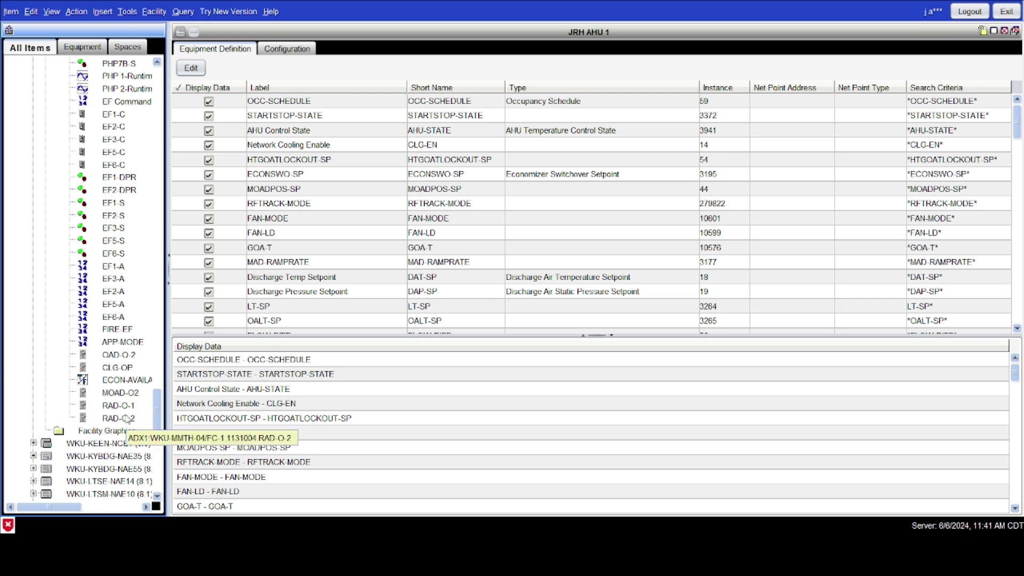
In edit mode, add the RAD-O-1 and RAD-O-2 points to the JRH AHU 1 definition grid.
click(194, 74)
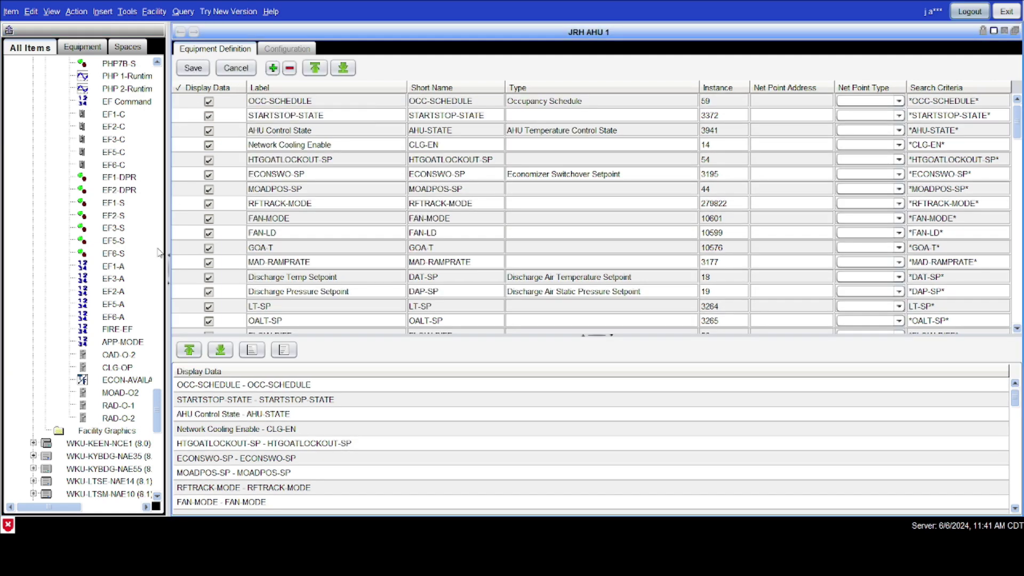
click(118, 407)
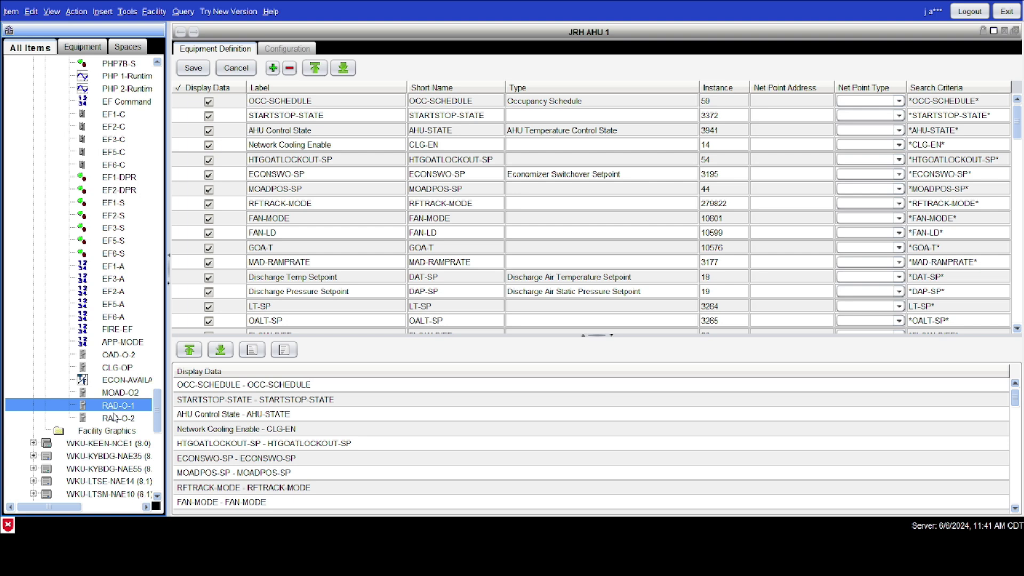
shift+click(118, 419)
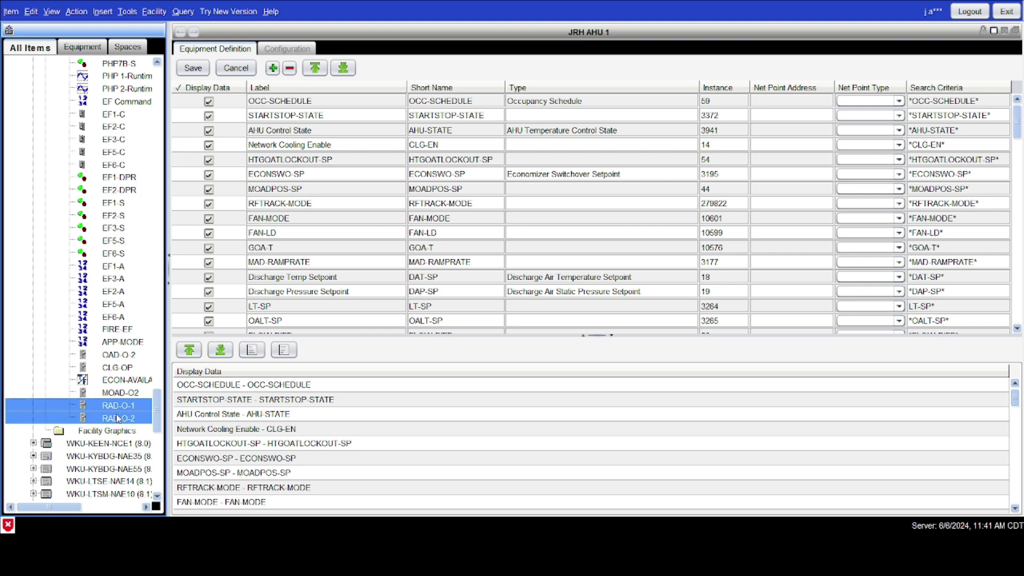
drag(123, 417, 319, 323)
Mark RAD-O-1 and RAD-O-2 as display data and save the definition.
scroll(322, 301, down, 2)
scroll(322, 300, down, 15)
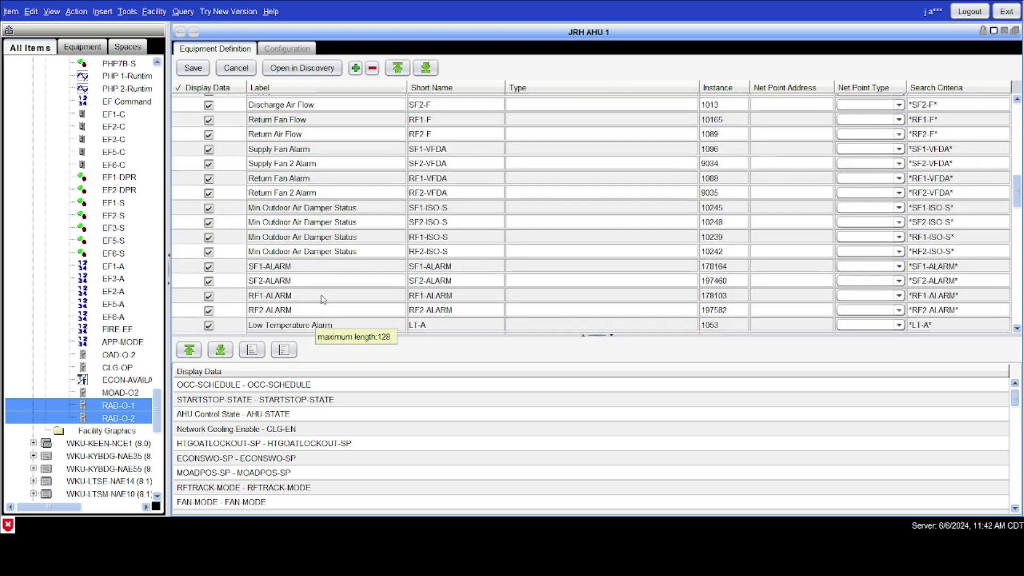
scroll(321, 299, down, 15)
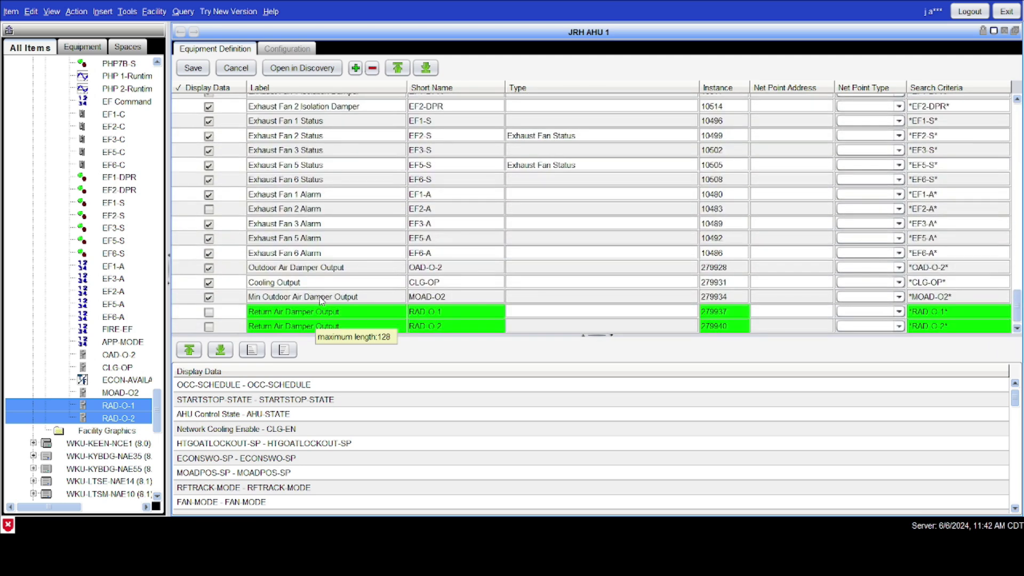
click(208, 313)
click(209, 327)
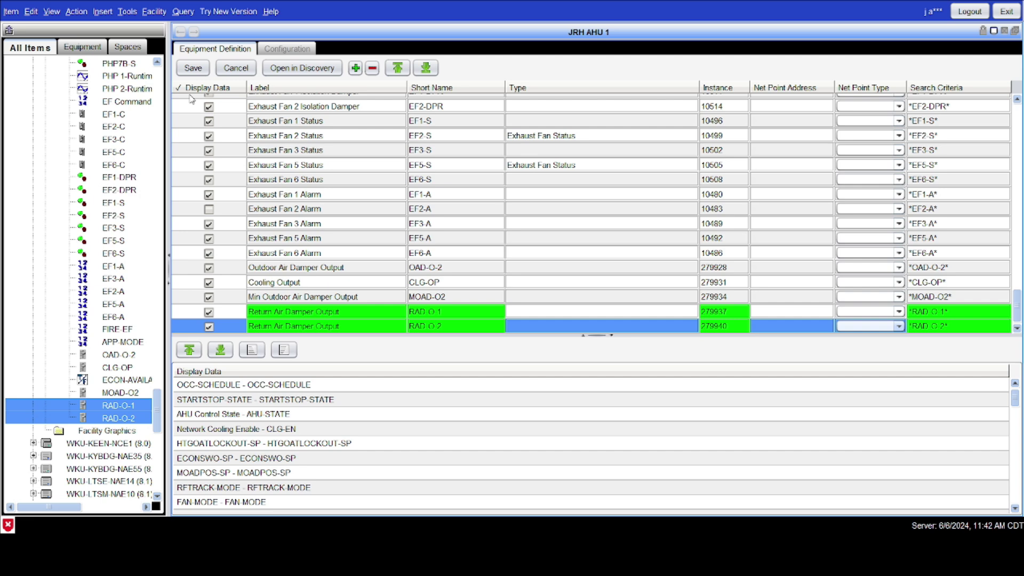
click(190, 71)
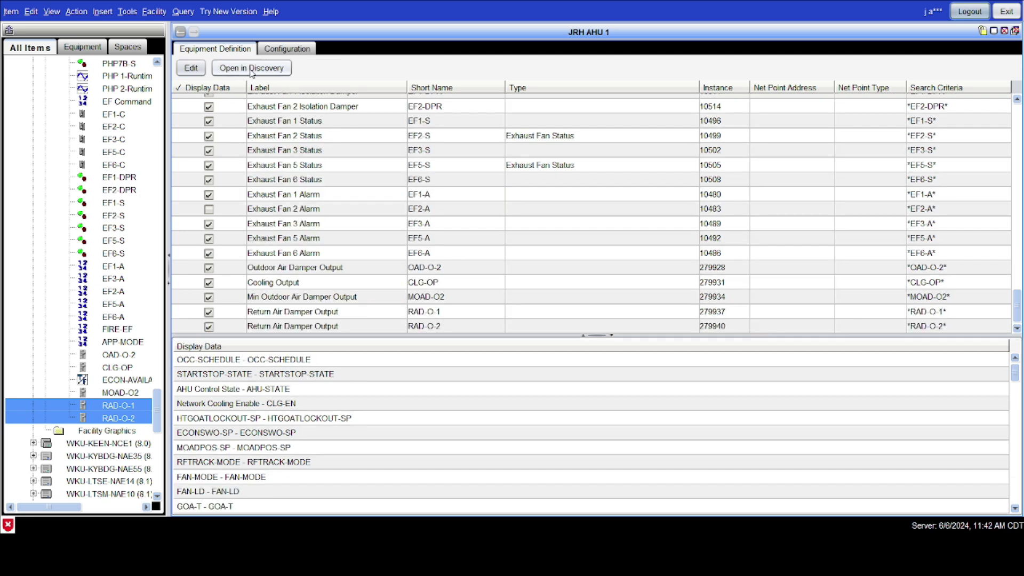
Open JRH AHU 1 in Equipment Discovery, scroll to the Return Air Damper Output columns, and save.
click(252, 69)
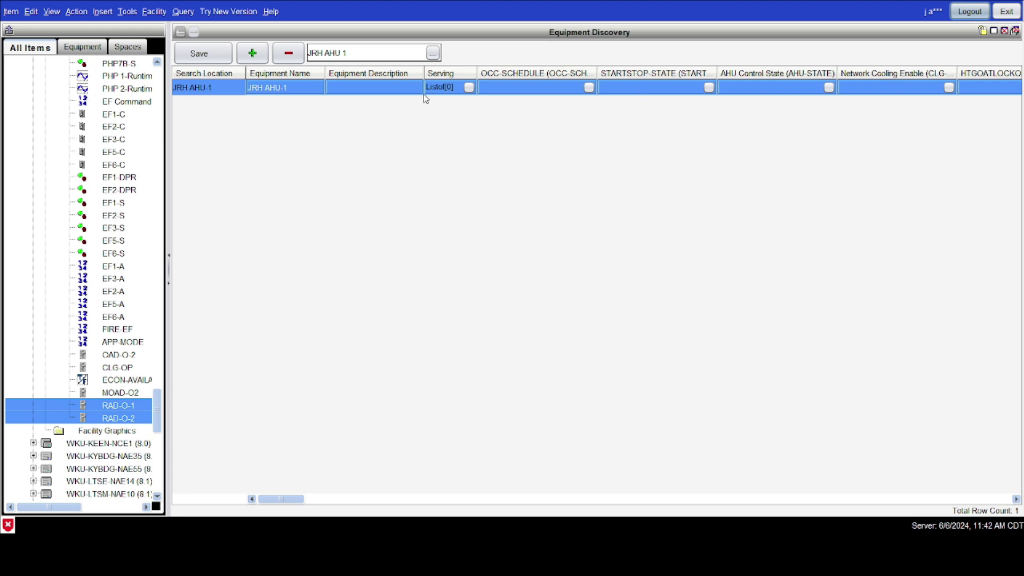
drag(298, 500, 342, 495)
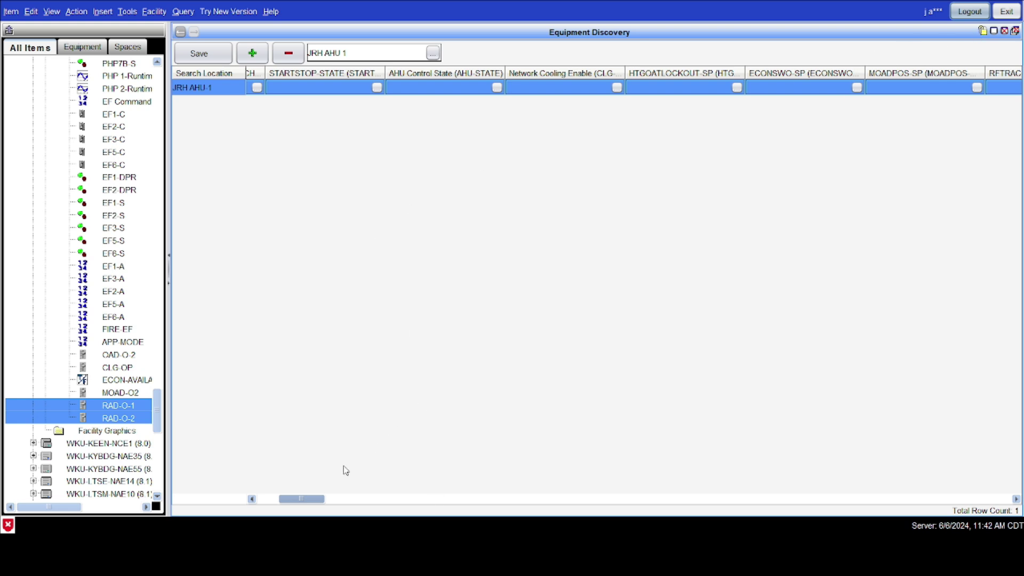
drag(315, 503, 1005, 522)
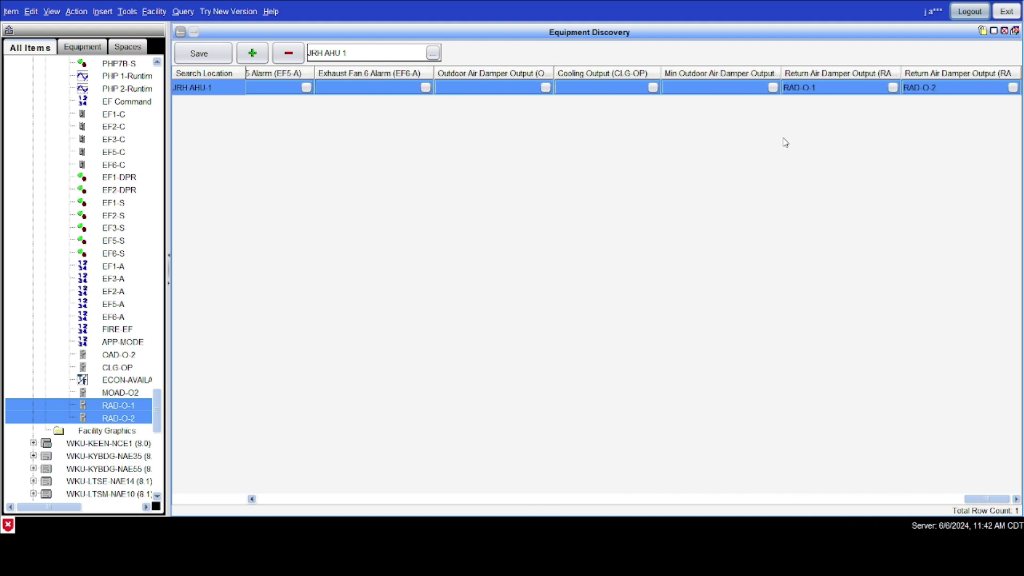
click(202, 55)
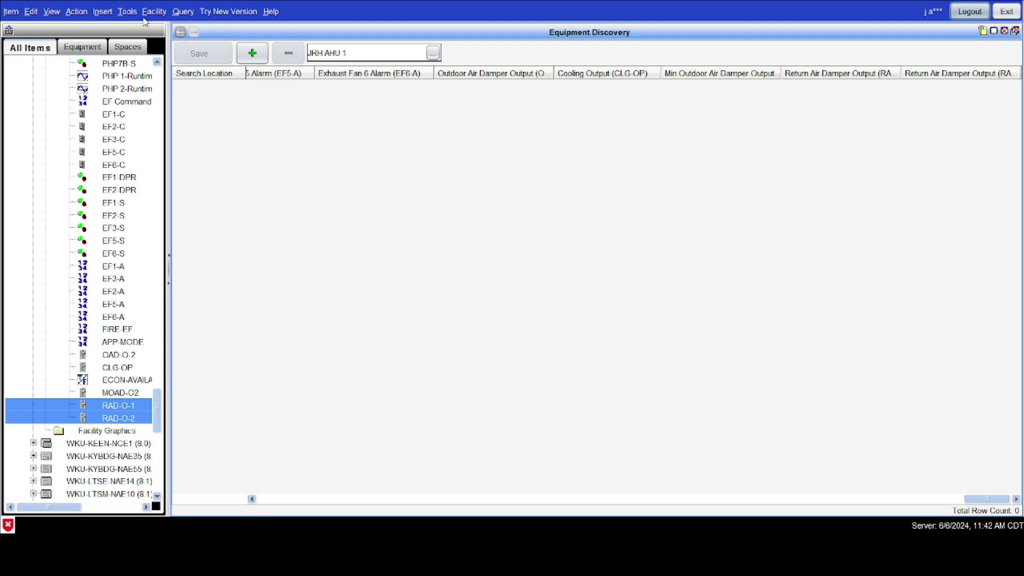
In the Equipment tree, expand WKU > Equipment > WKU-MMTH-04 > FC-1 and select JRH AHU-1.
click(76, 49)
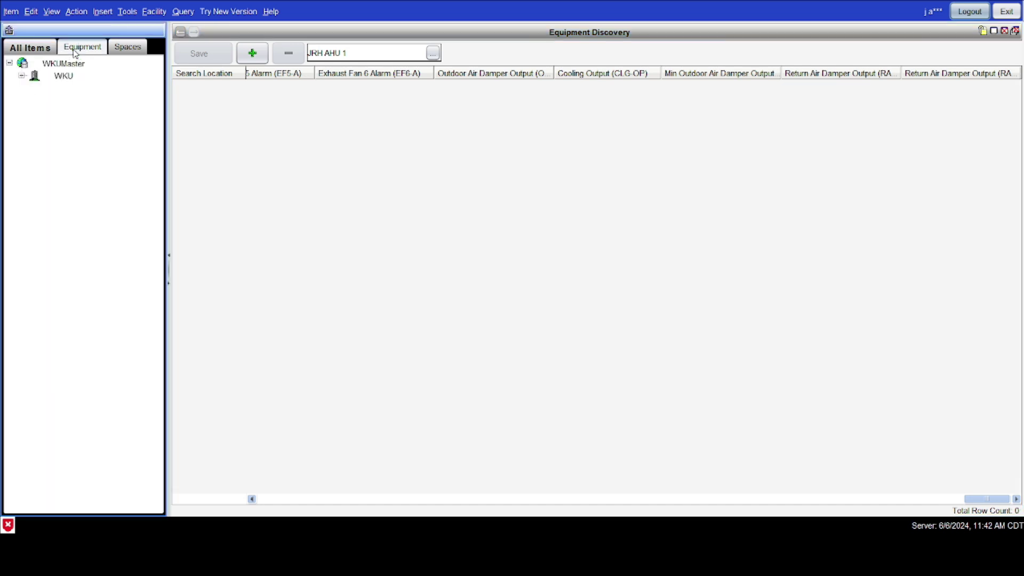
click(21, 76)
click(34, 89)
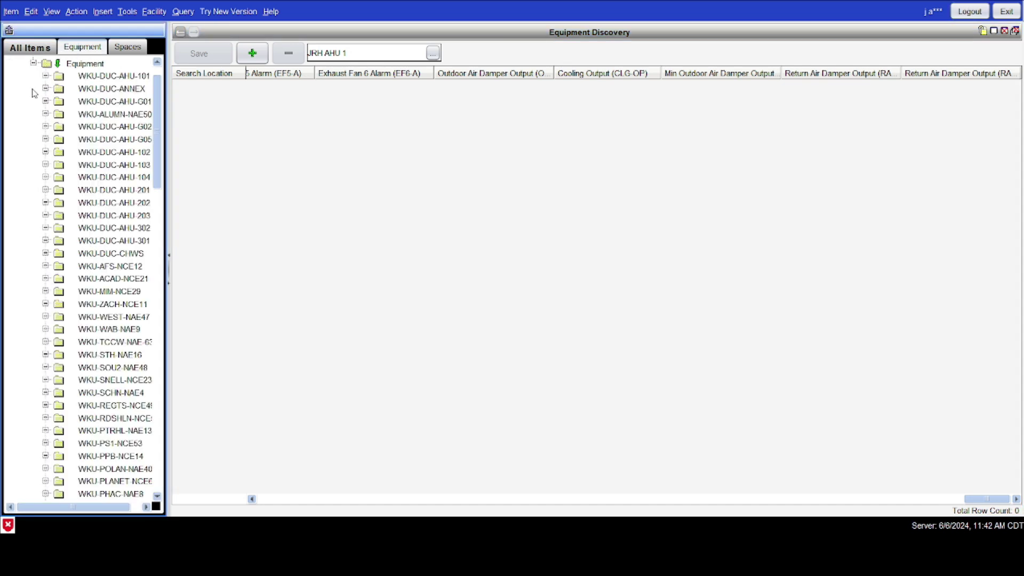
scroll(85, 250, down, 10)
scroll(89, 258, down, 10)
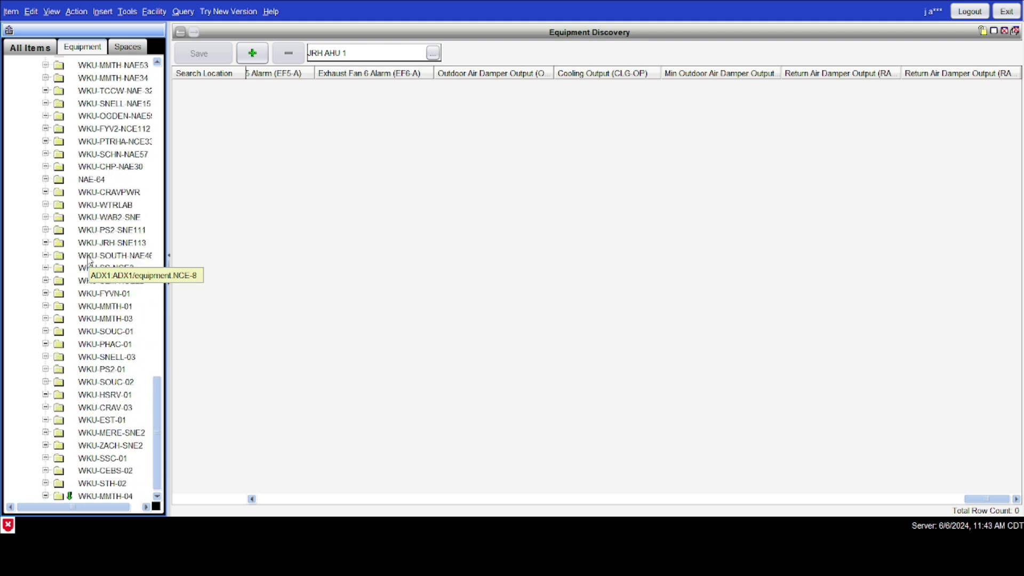
click(46, 495)
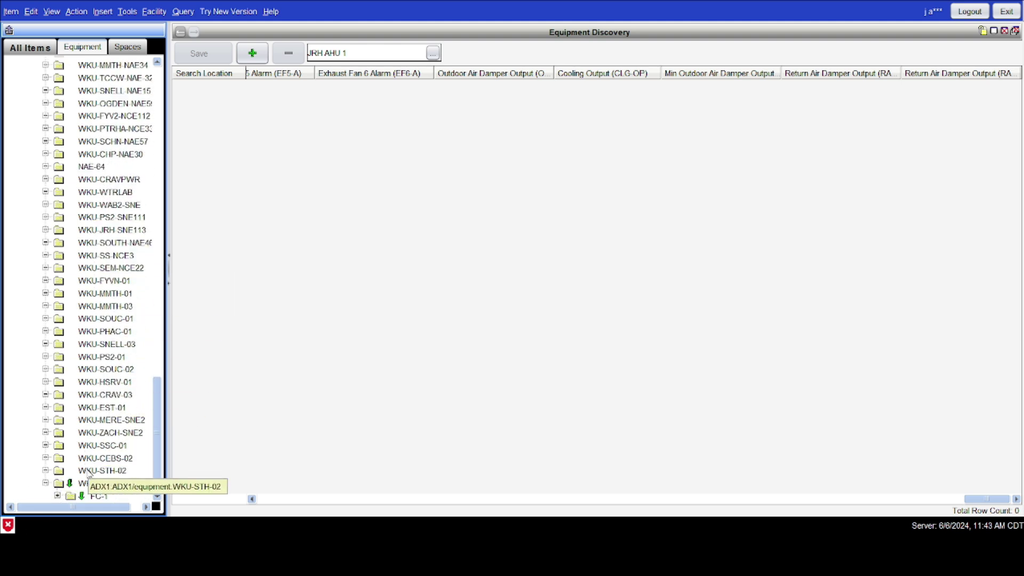
click(56, 497)
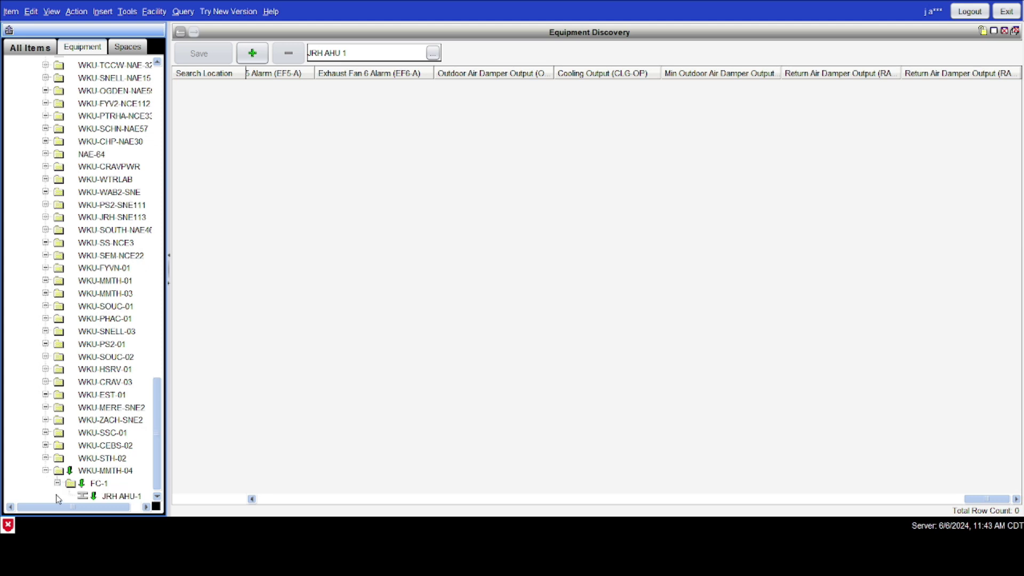
click(107, 498)
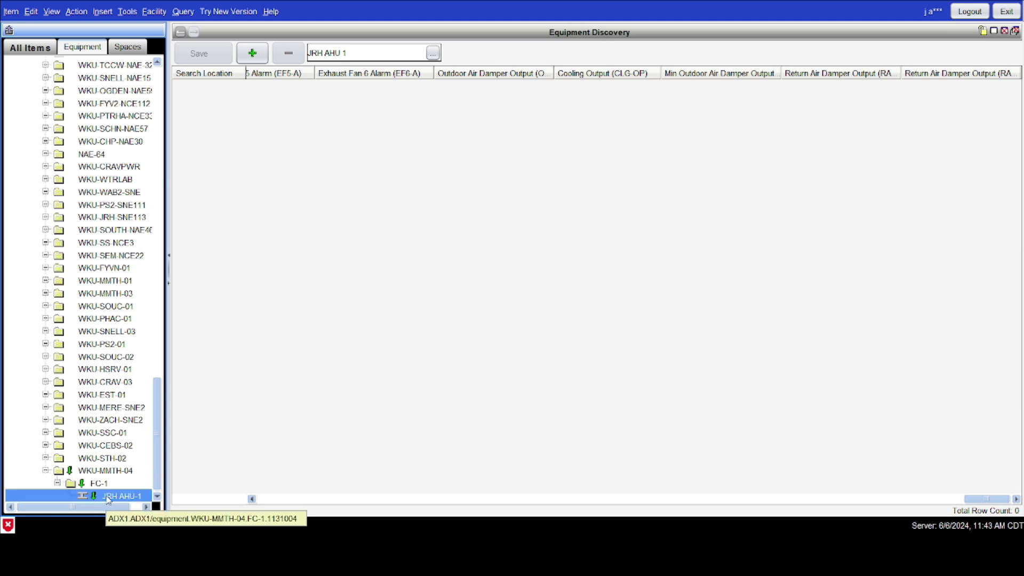
Open JRH AHU-1, review its Configuration, then select the WKU-MMTH-04 controller.
double_click(122, 496)
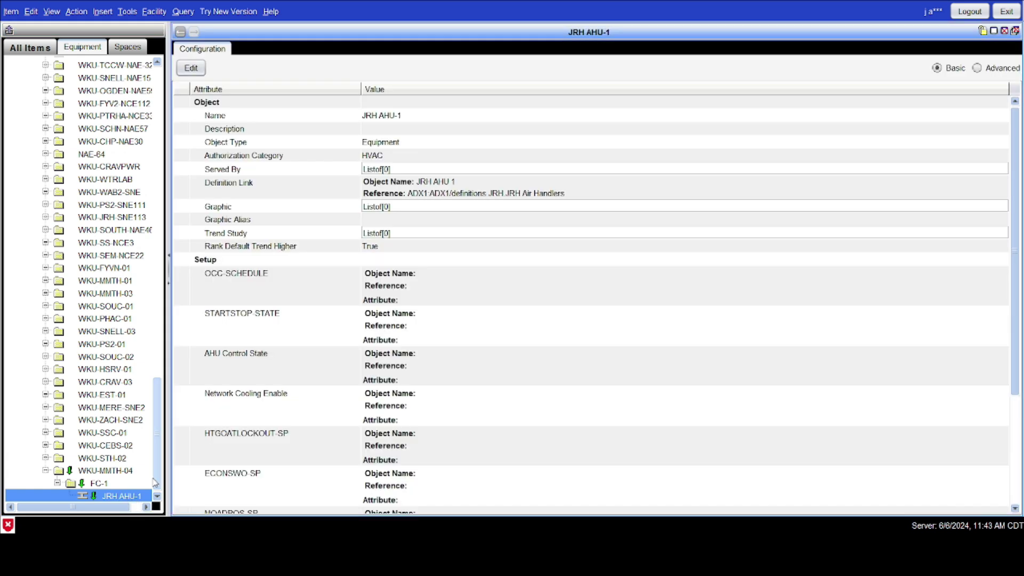
scroll(464, 320, down, 3)
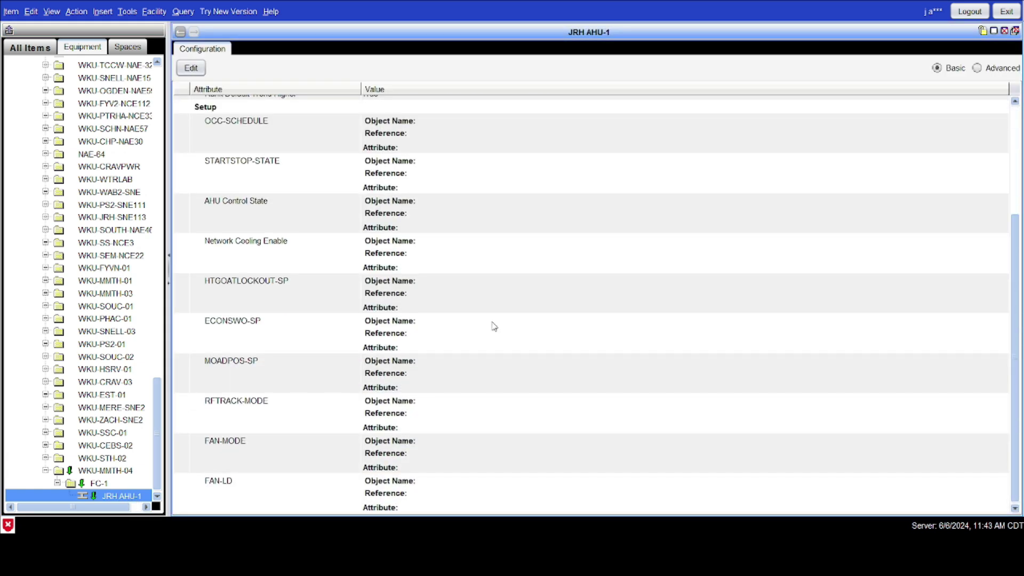
scroll(488, 341, up, 2)
scroll(489, 342, down, 2)
scroll(490, 343, up, 3)
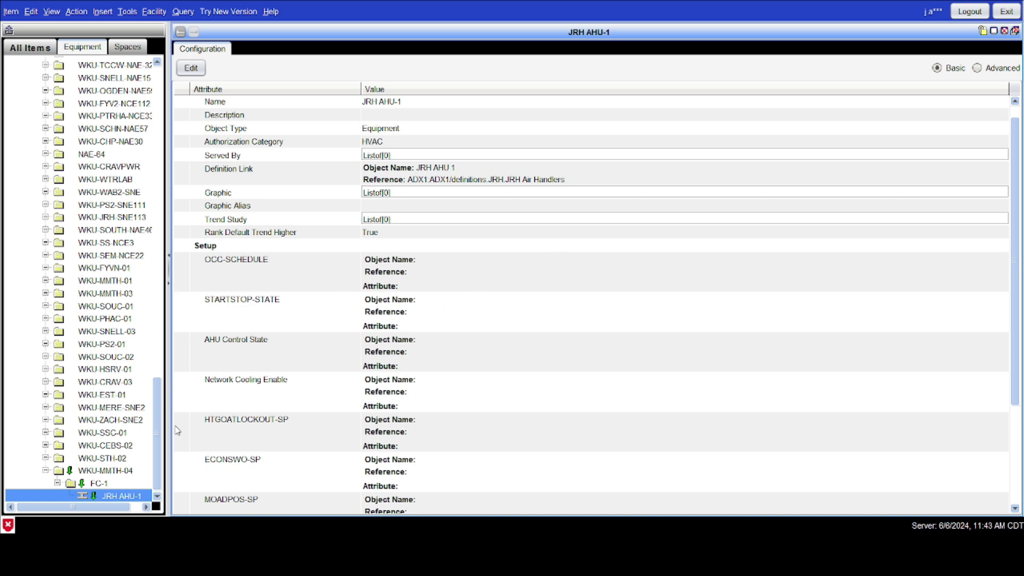
click(109, 471)
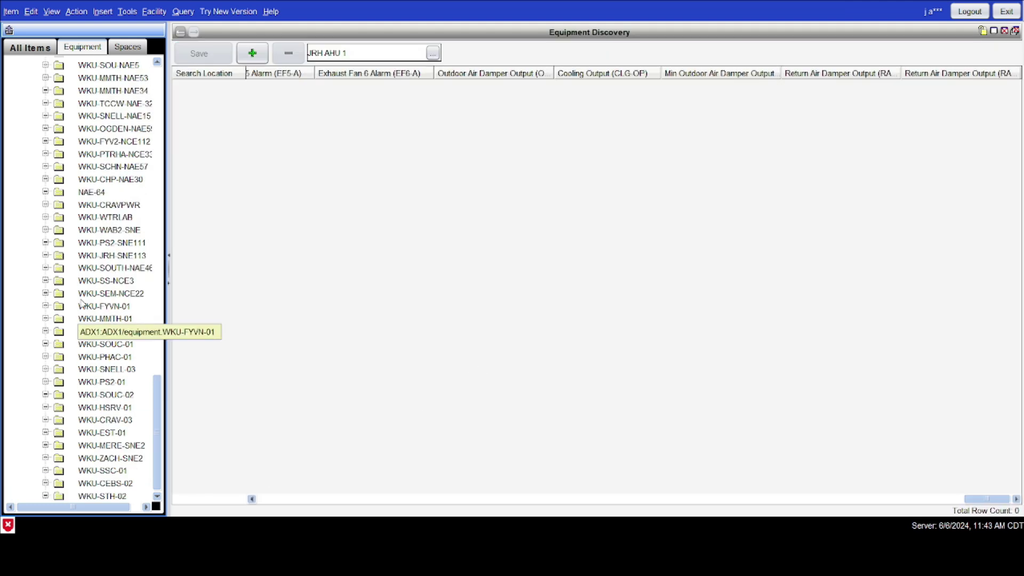
scroll(80, 266, up, 5)
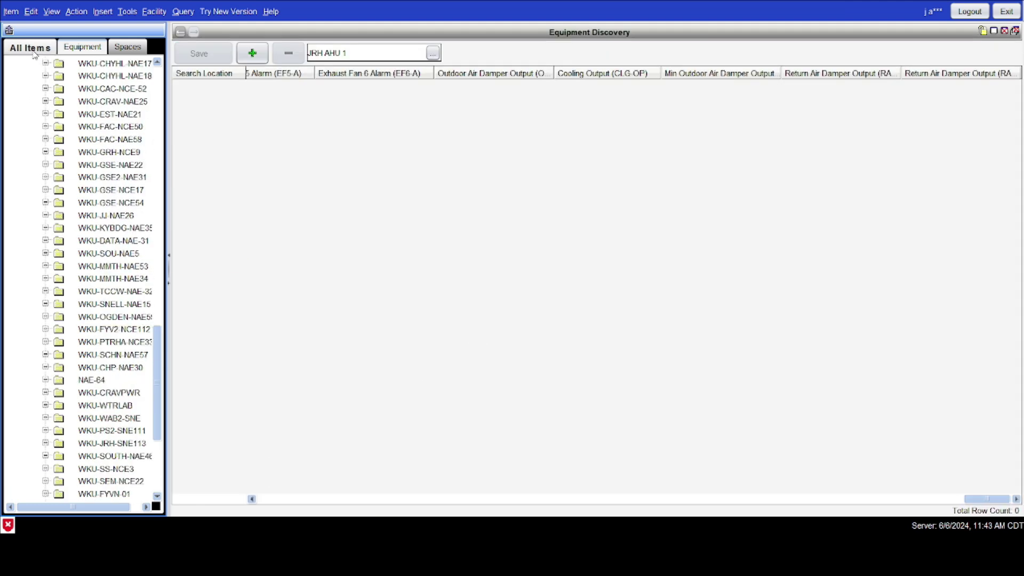
scroll(70, 290, up, 10)
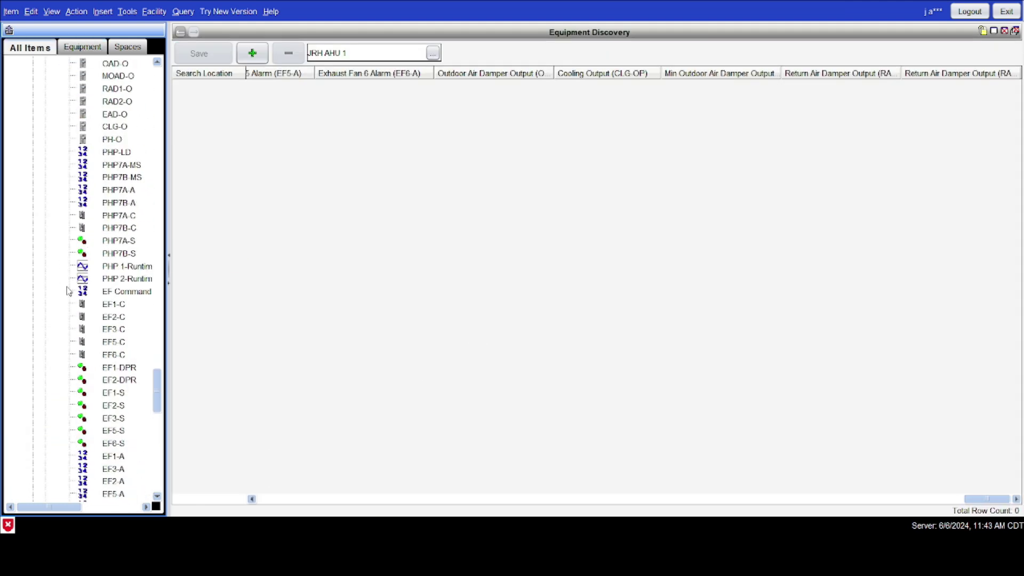
scroll(69, 294, up, 15)
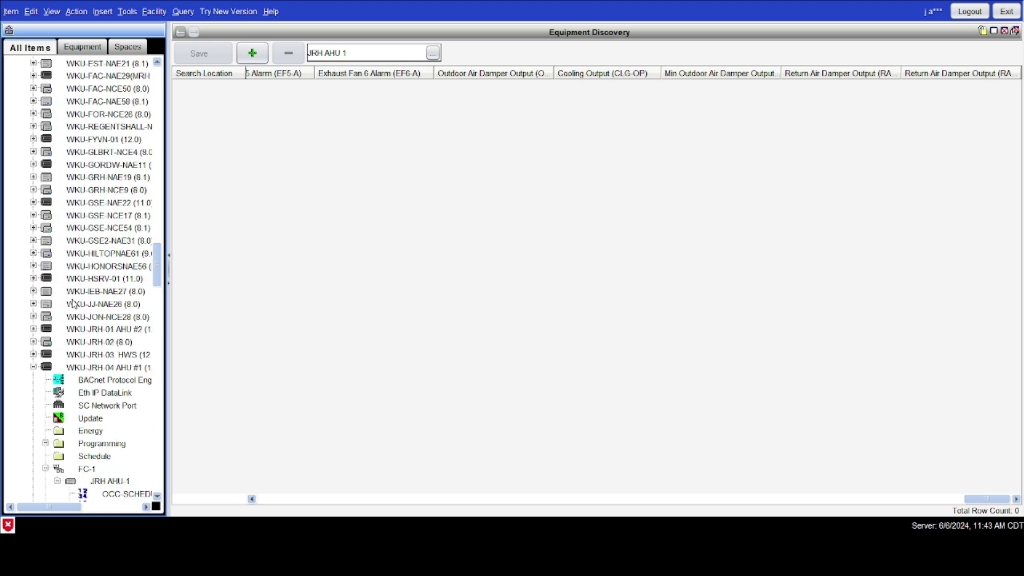
click(68, 32)
click(78, 47)
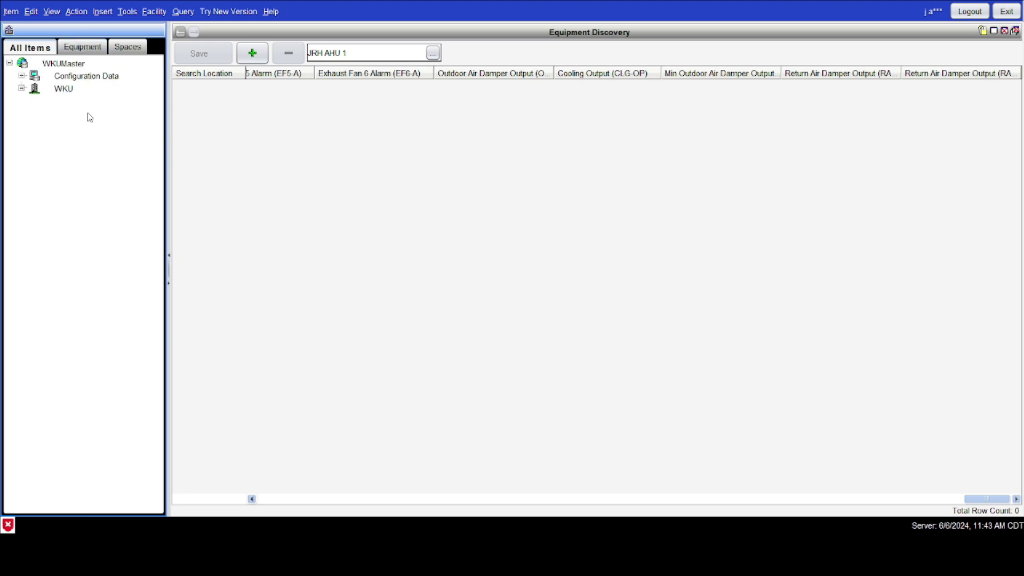
click(22, 89)
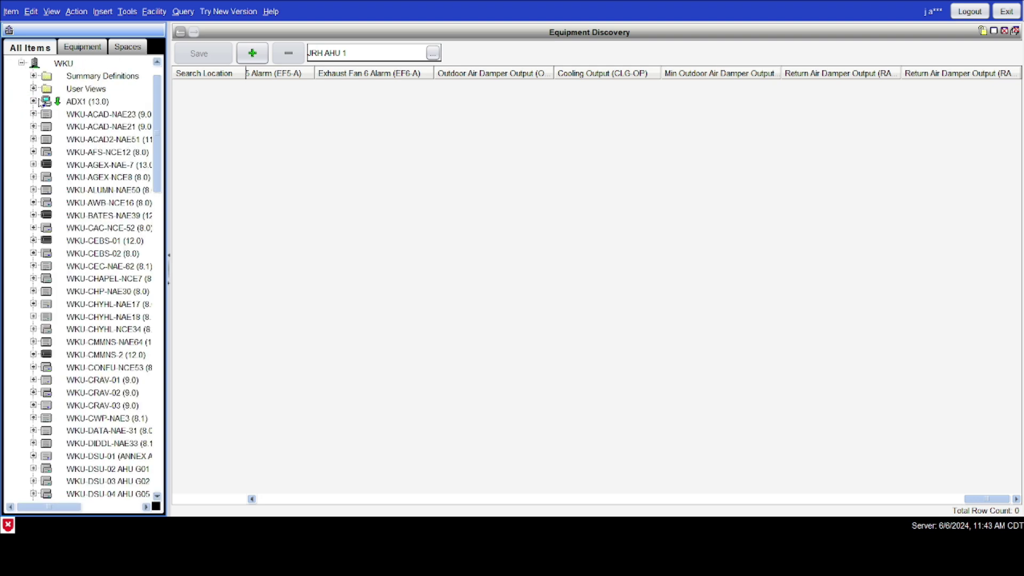
click(32, 101)
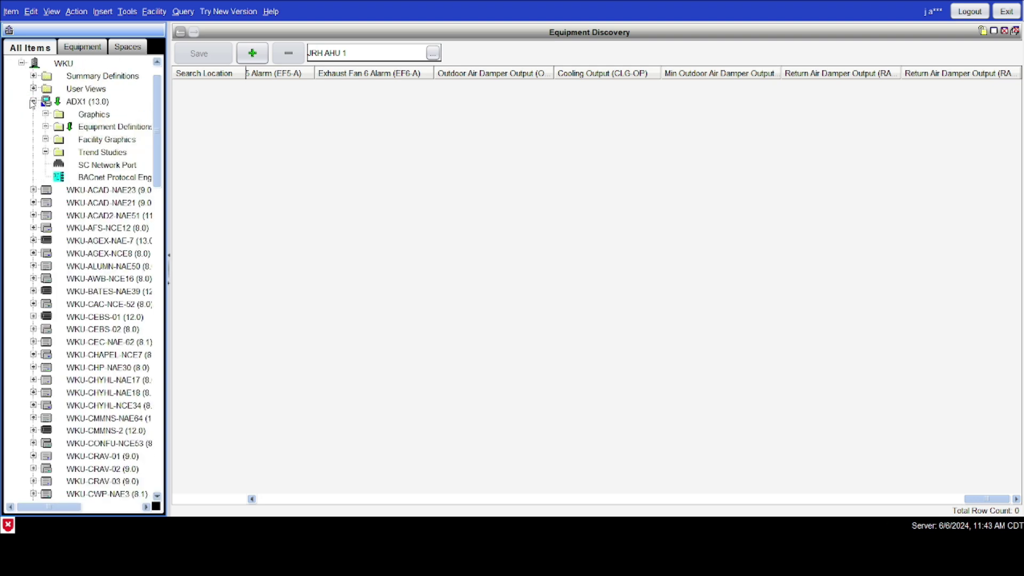
click(45, 126)
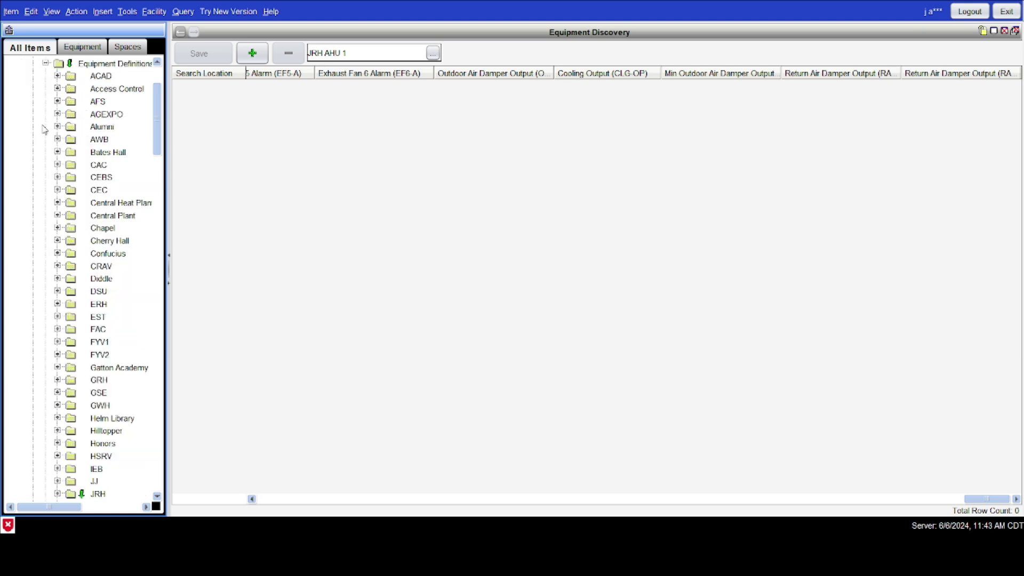
scroll(119, 237, down, 4)
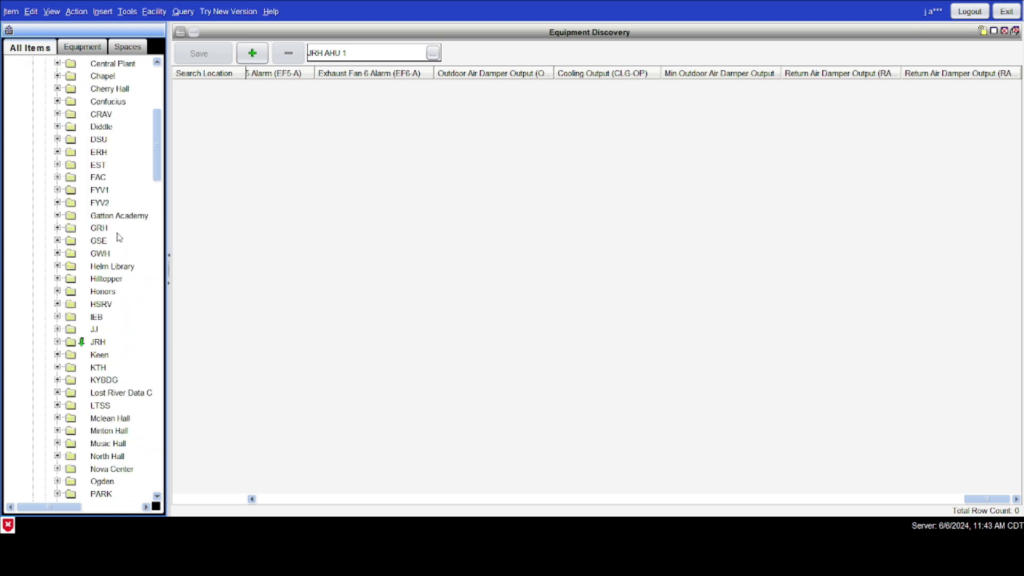
click(56, 343)
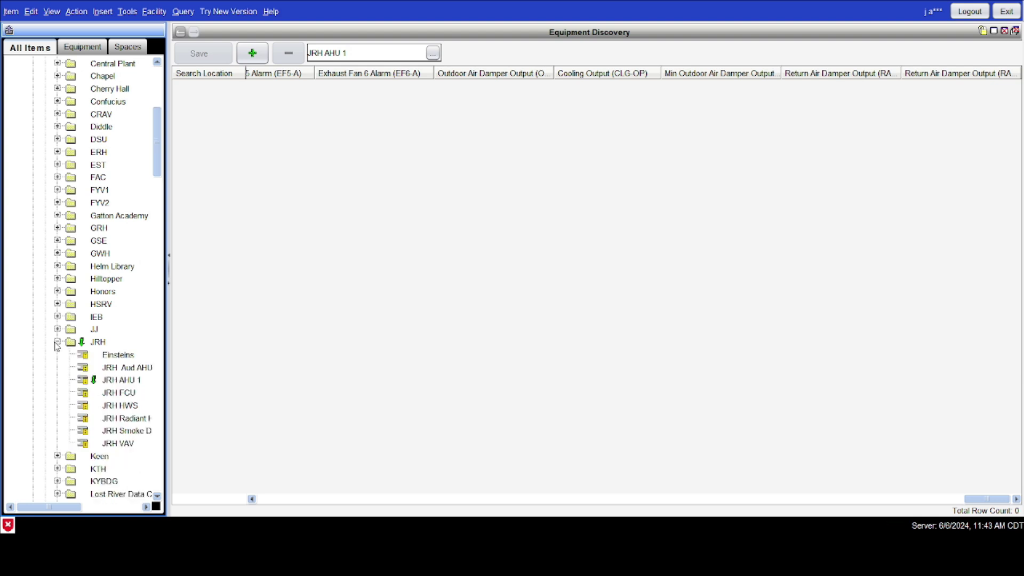
Open the JRH AHU 1 definition in Discovery and scroll to the Return Air Damper columns.
right_click(124, 380)
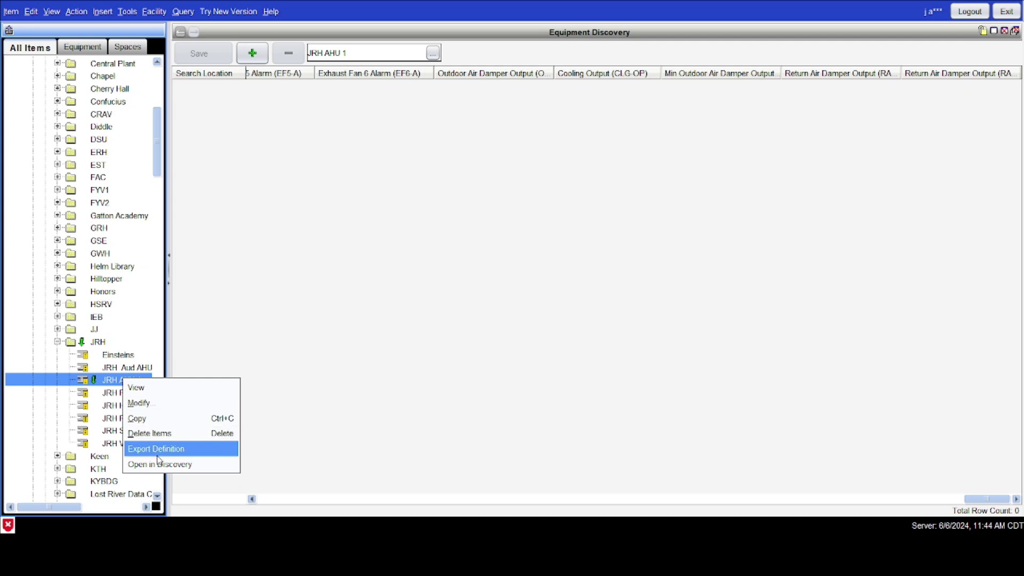
click(161, 465)
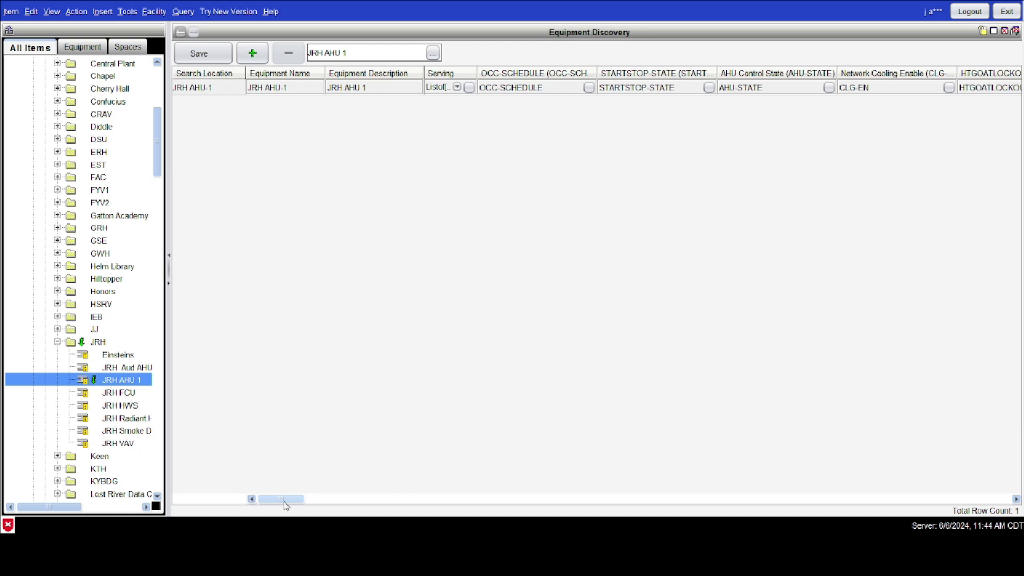
drag(285, 500, 940, 500)
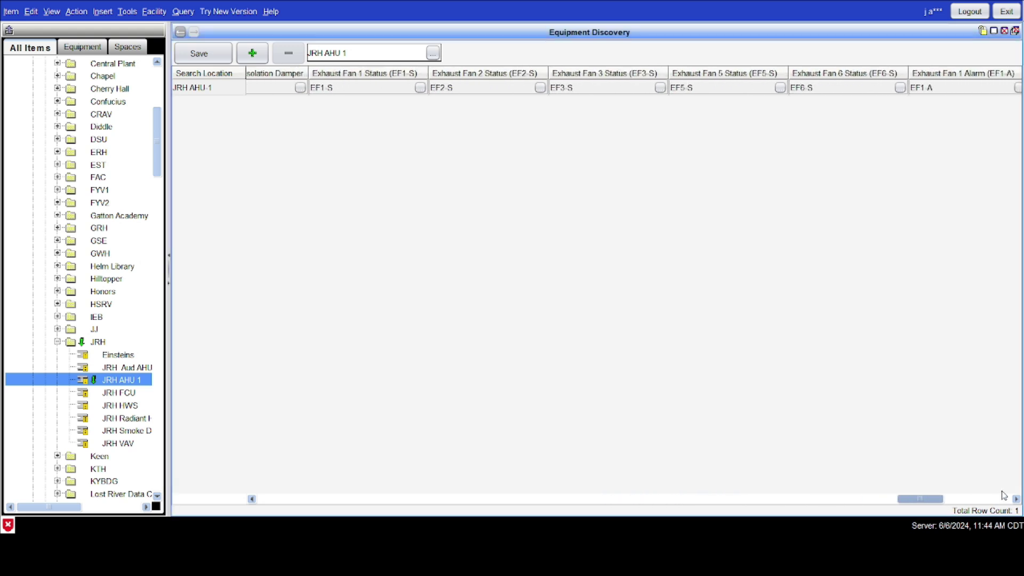
drag(921, 501, 1013, 500)
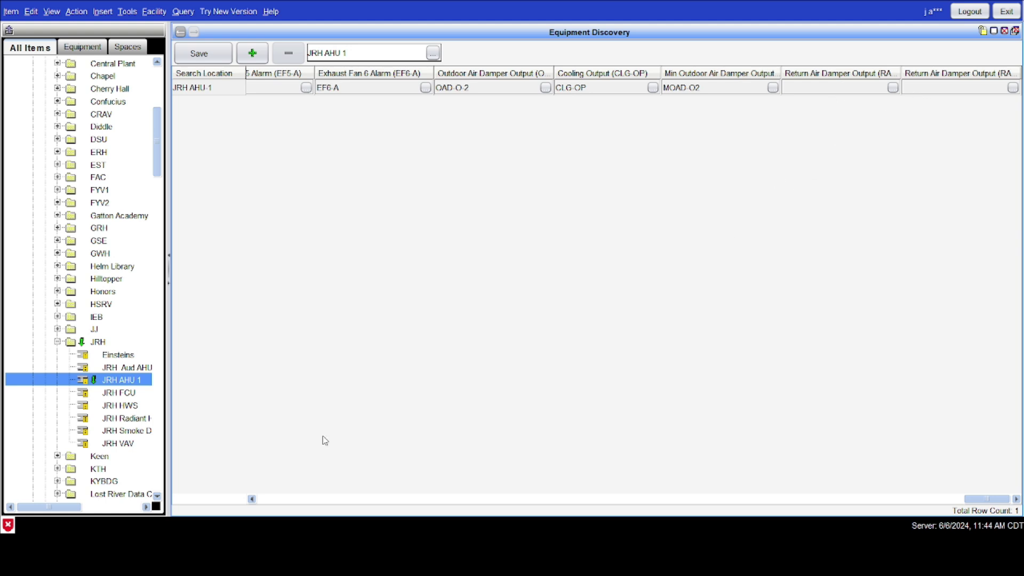
Expand WKU-JRH-04 AHU #1 > FC-1 > JRH AHU-1 to list its points.
scroll(103, 416, down, 4)
scroll(103, 416, down, 18)
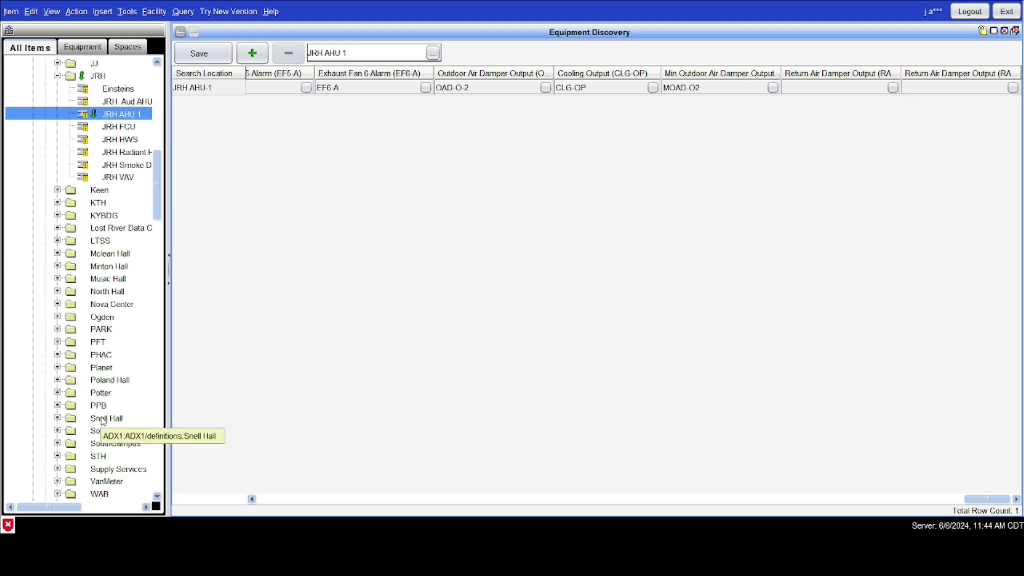
scroll(103, 421, down, 12)
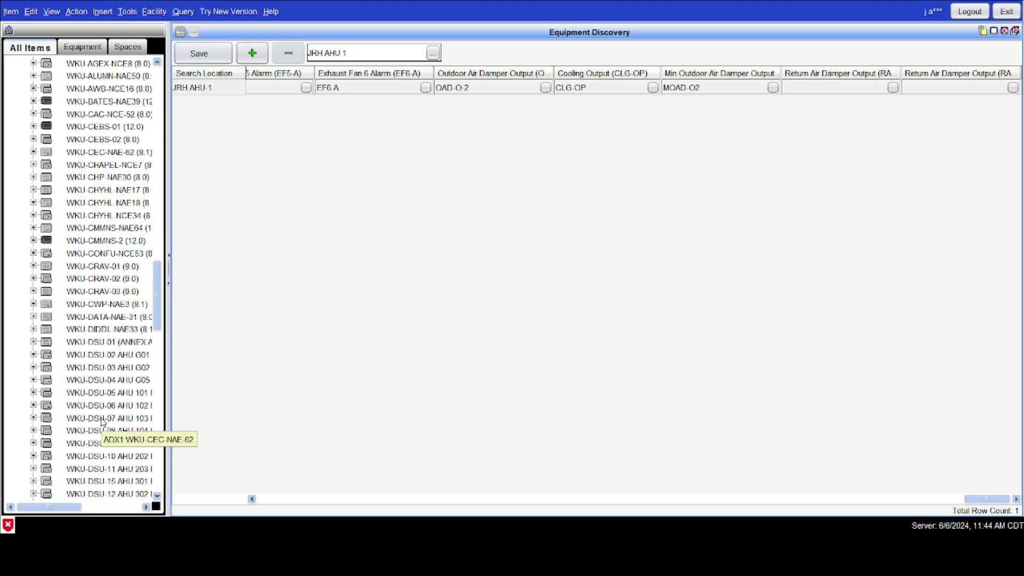
scroll(103, 422, down, 6)
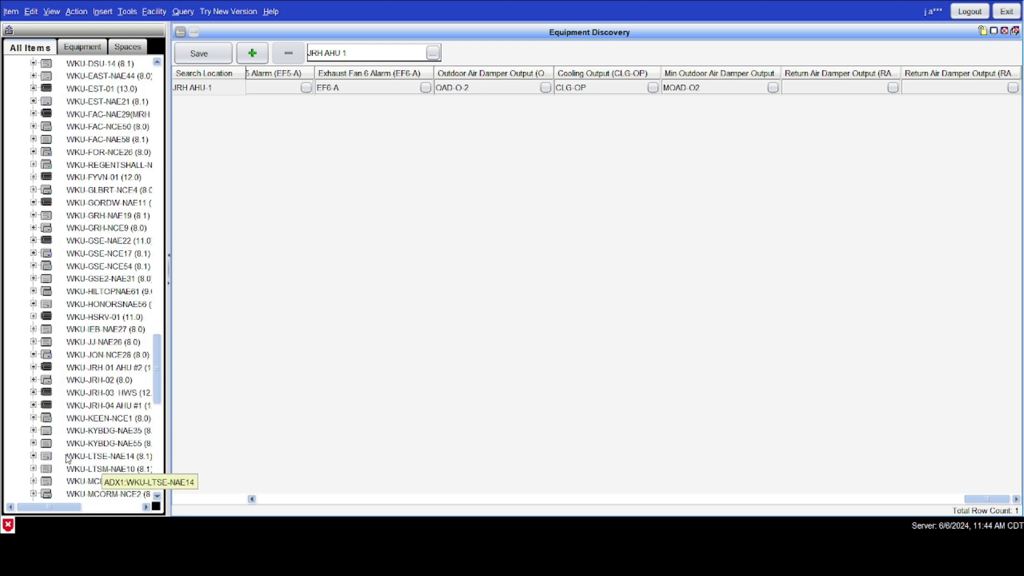
click(33, 418)
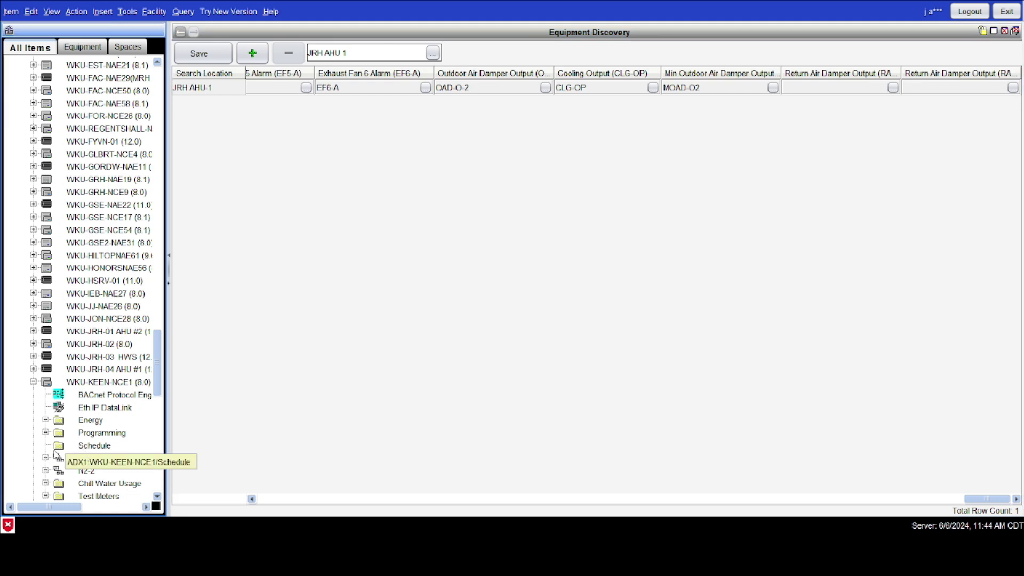
click(33, 381)
click(33, 370)
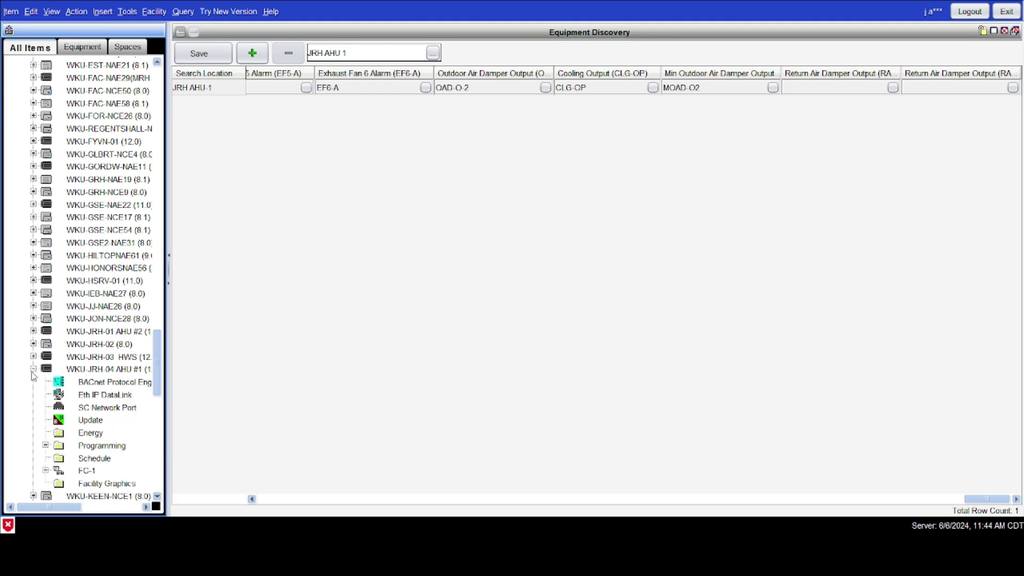
click(46, 470)
scroll(47, 482, down, 1)
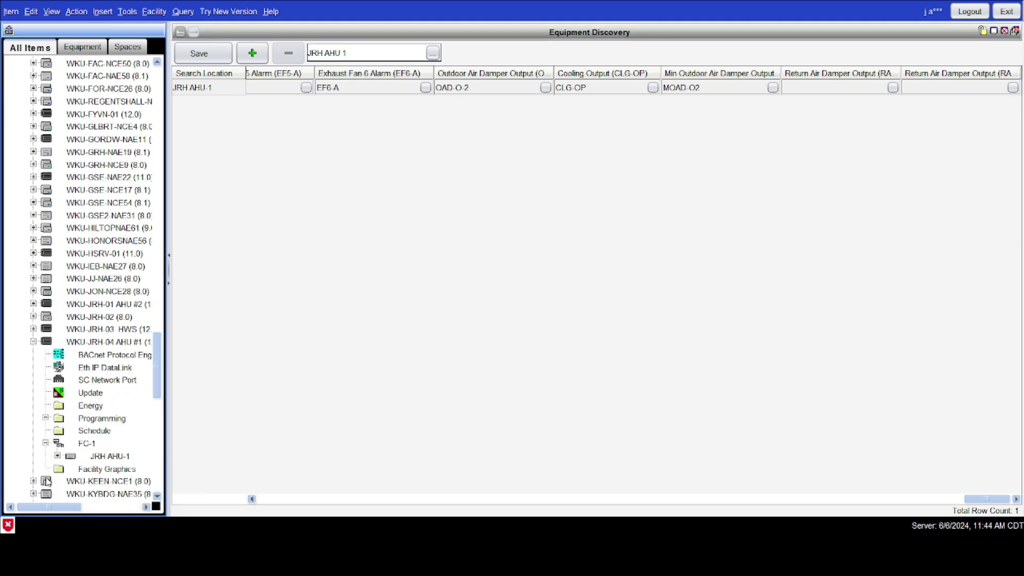
click(57, 456)
Map RAD-O-1 into the first Return Air Damper Output cell.
scroll(99, 433, down, 10)
scroll(98, 433, down, 15)
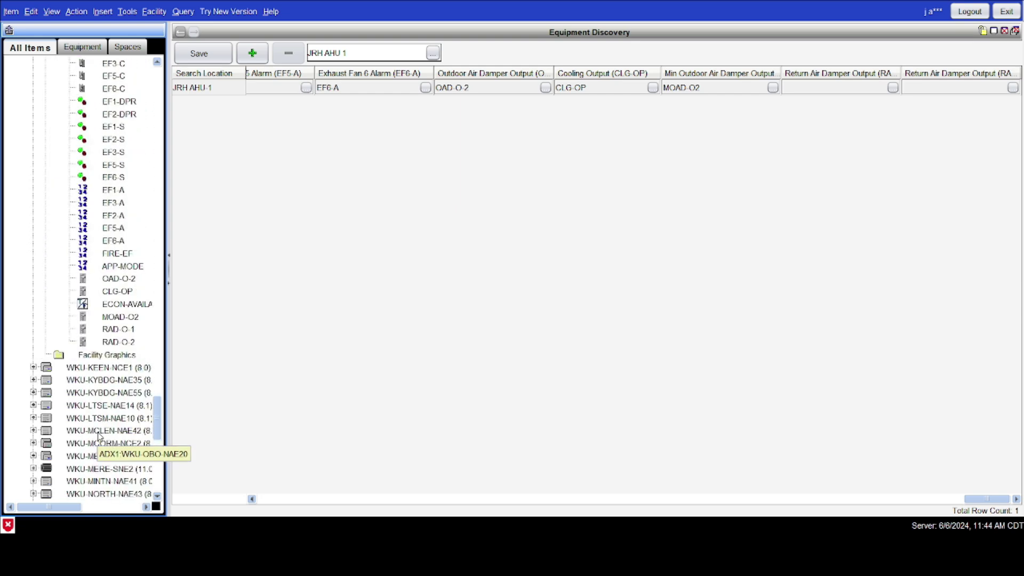
click(119, 331)
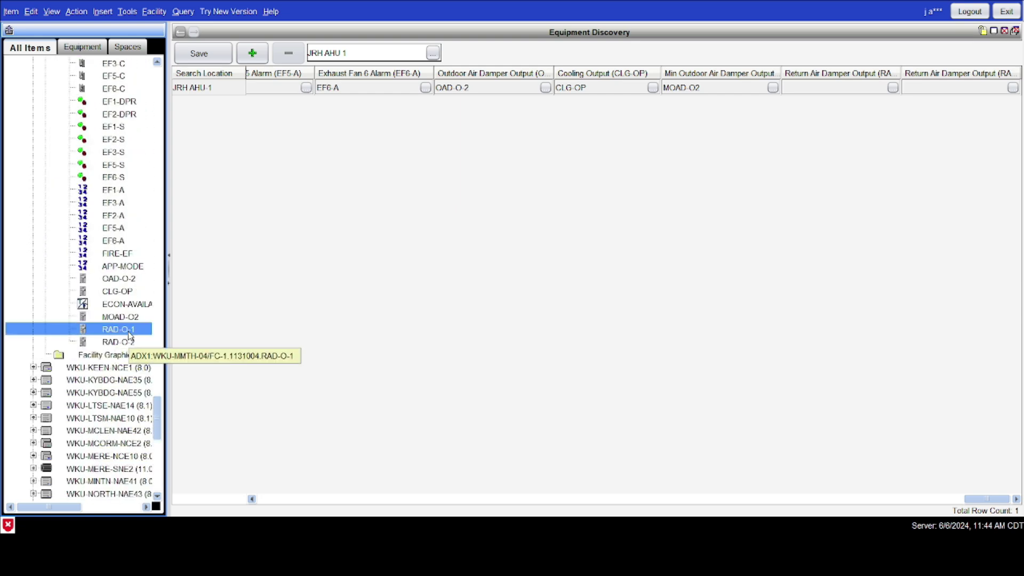
drag(129, 334, 814, 89)
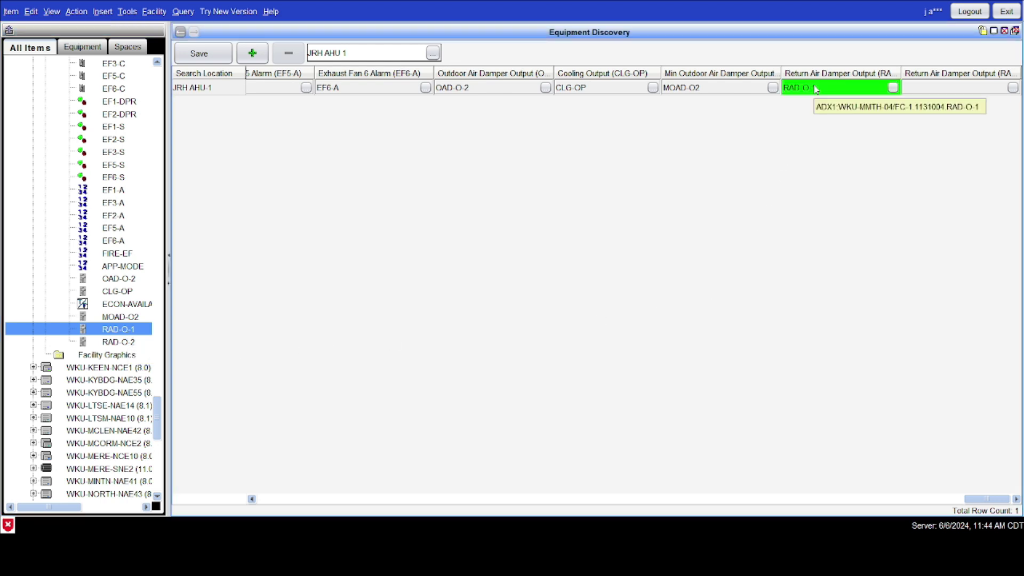
Map RAD-O-2 into the second Return Air Damper Output cell and save the row.
click(121, 343)
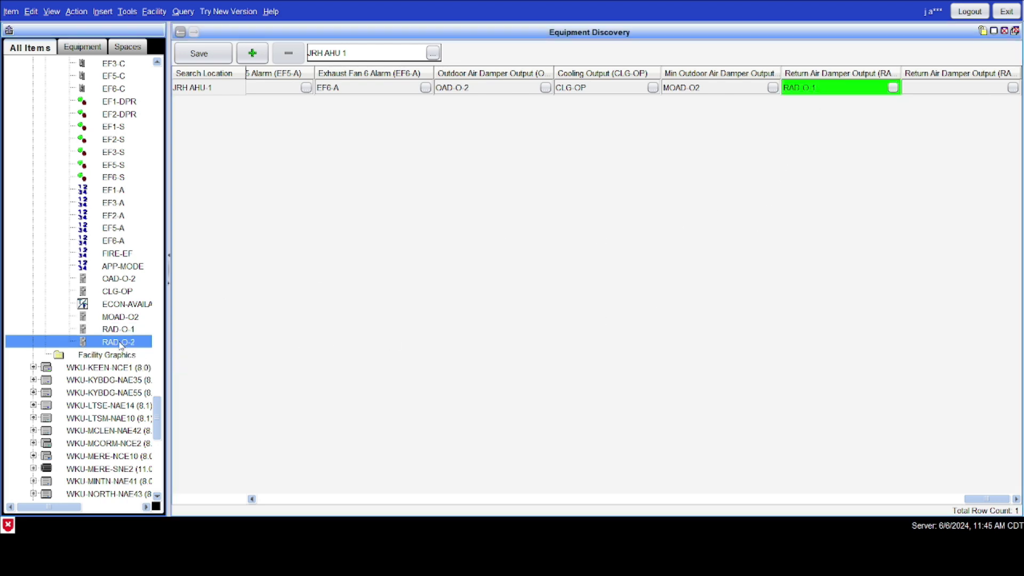
drag(121, 345, 949, 93)
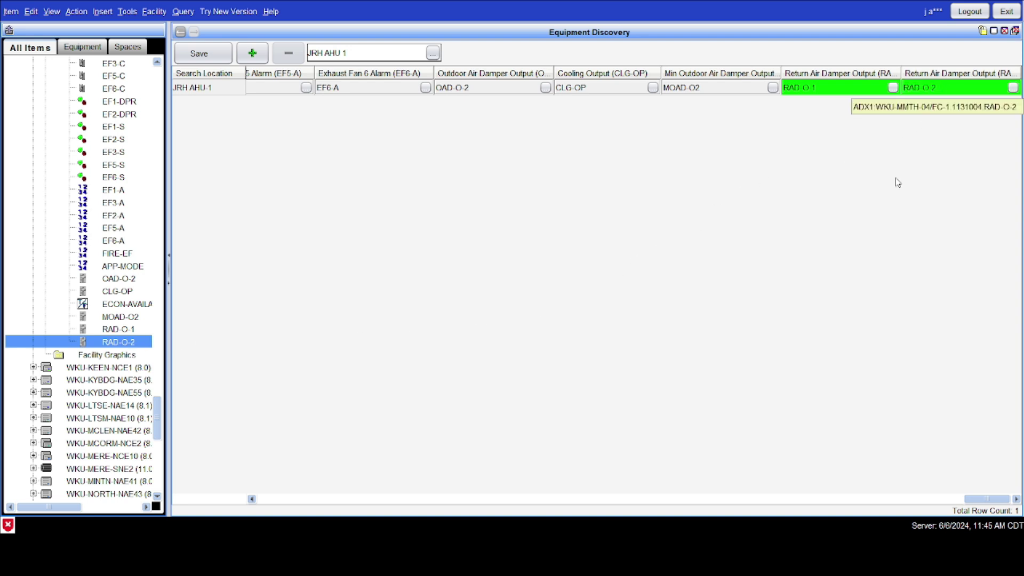
click(211, 54)
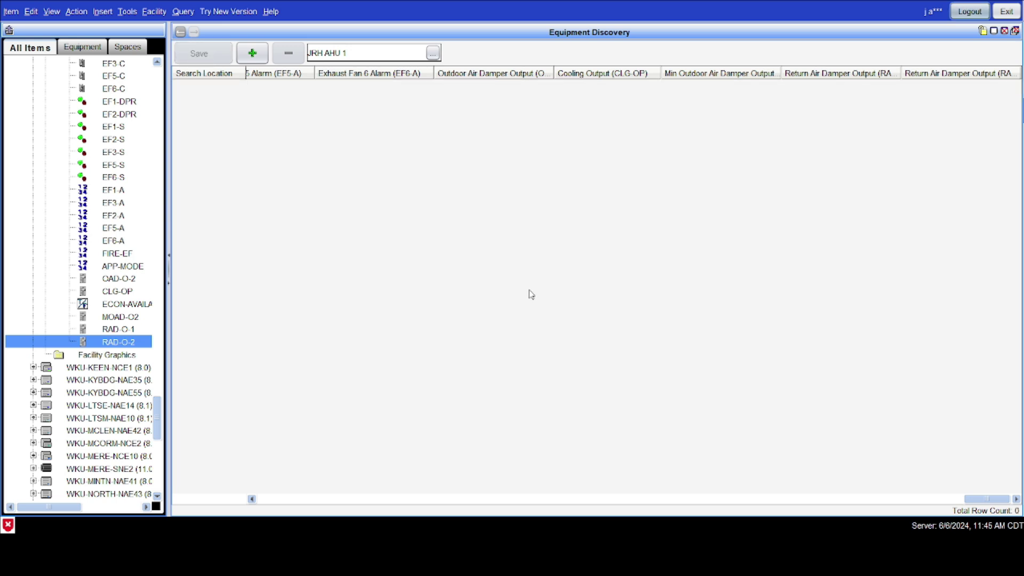
Select the ADX1 (13.0) server at the top of the tree and open the Tools menu.
scroll(116, 344, up, 10)
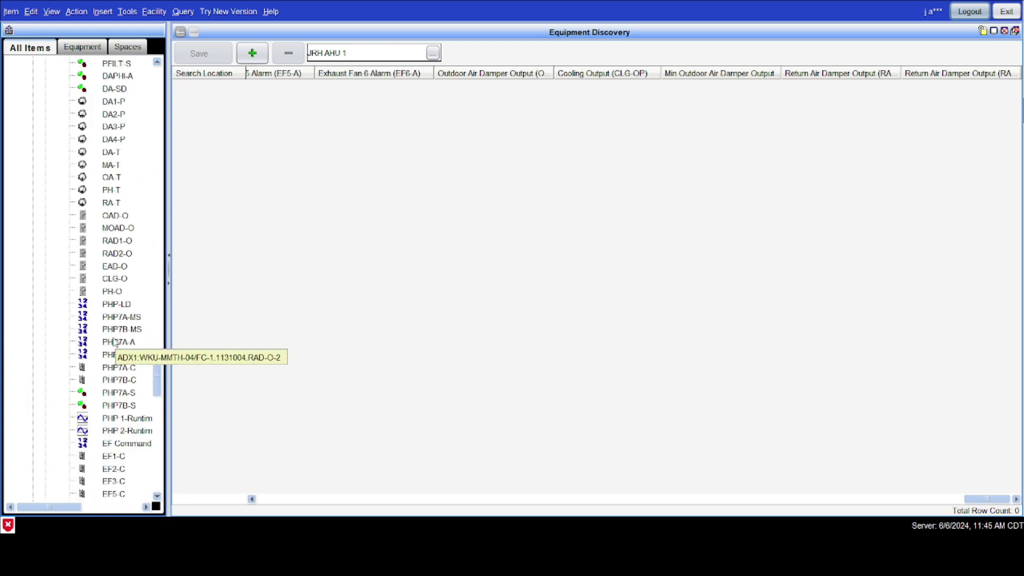
scroll(117, 346, up, 15)
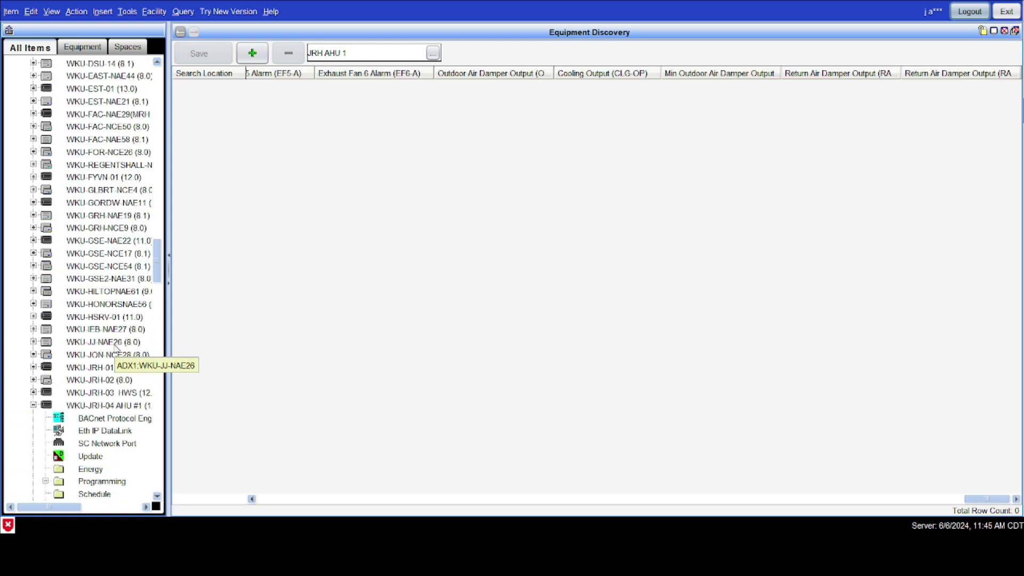
scroll(116, 349, up, 15)
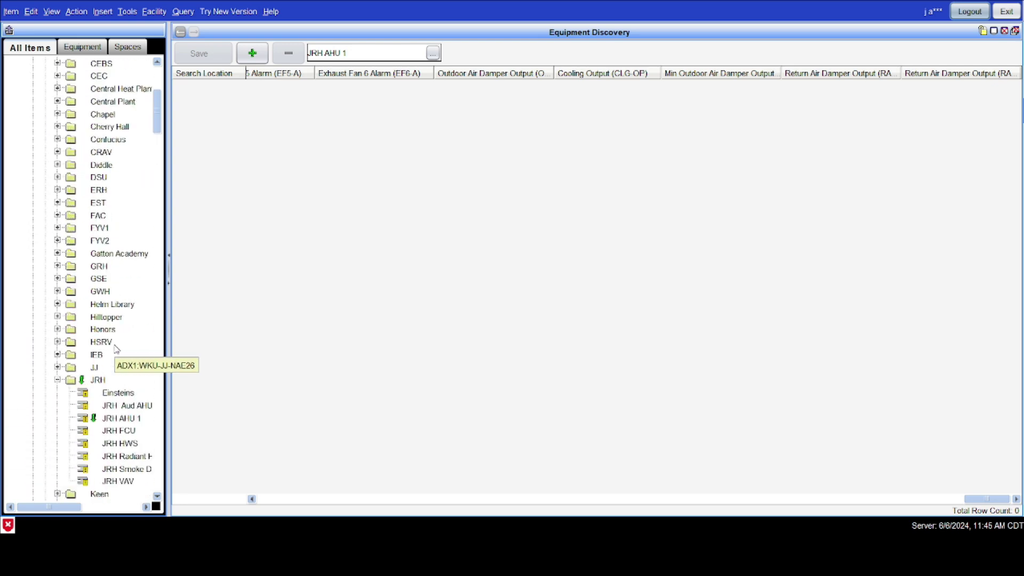
scroll(116, 349, up, 1)
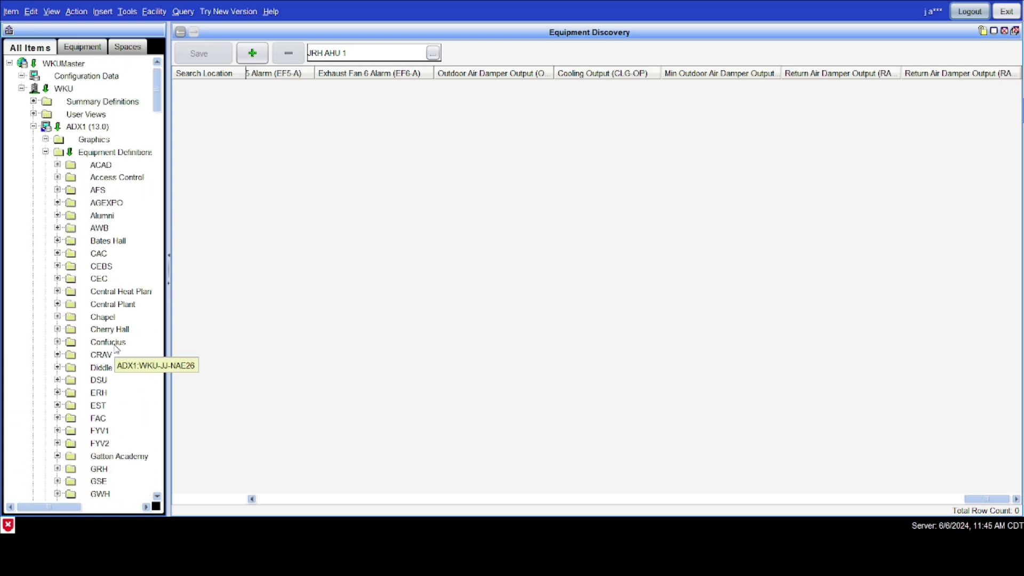
click(98, 127)
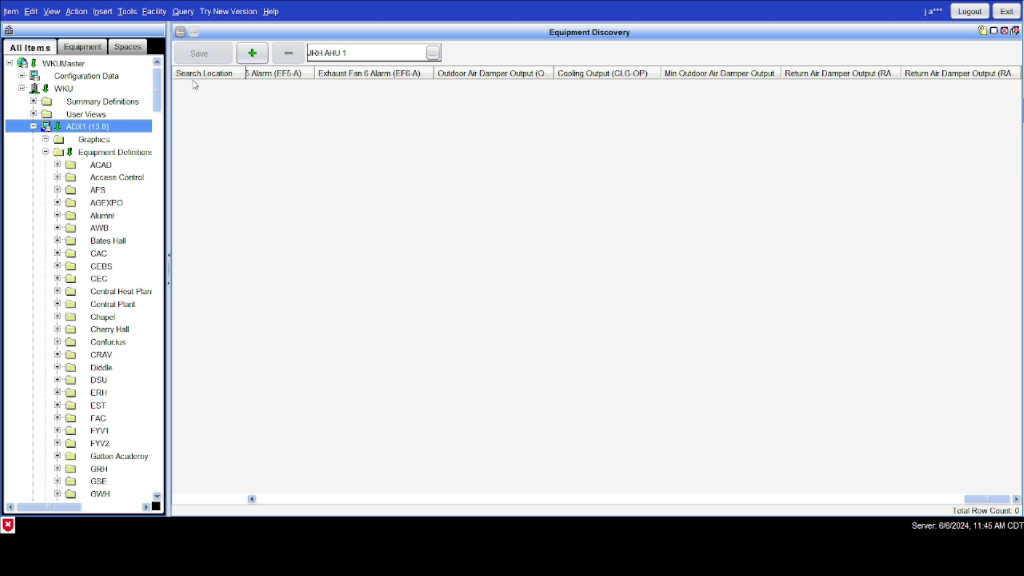
click(125, 13)
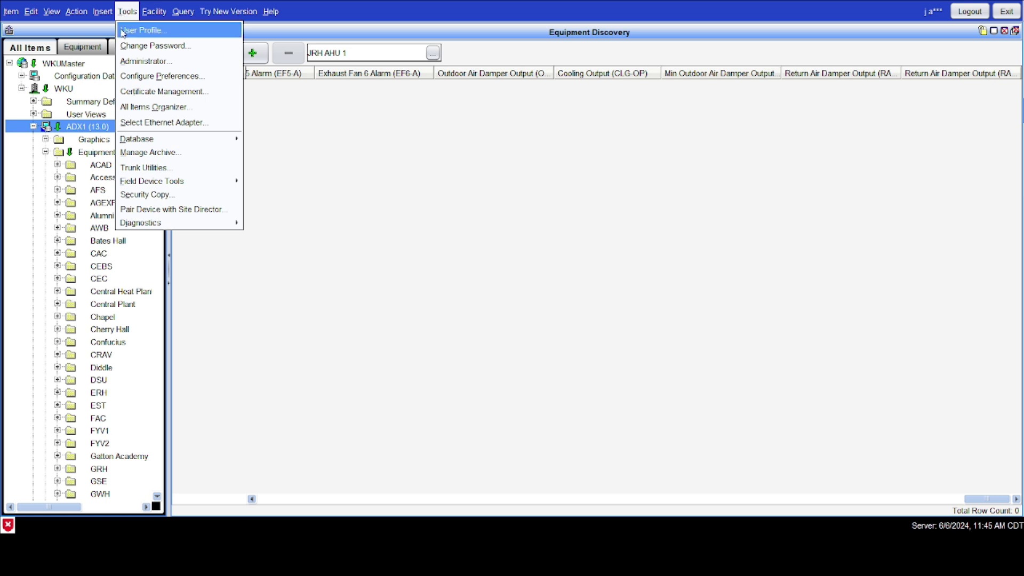
Start a Manage Archive of the ADX1 server, then open the View menu.
click(145, 156)
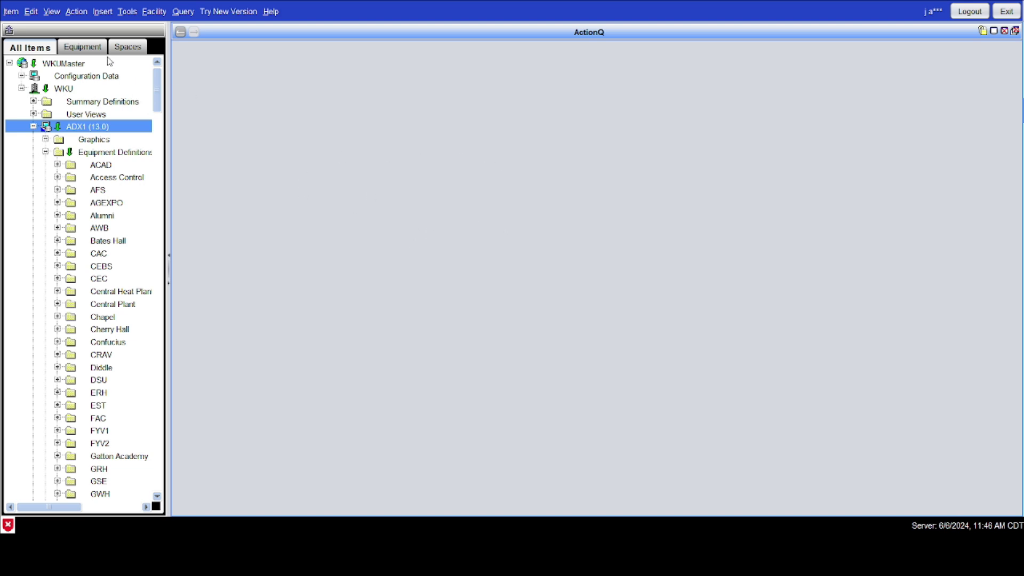
click(52, 12)
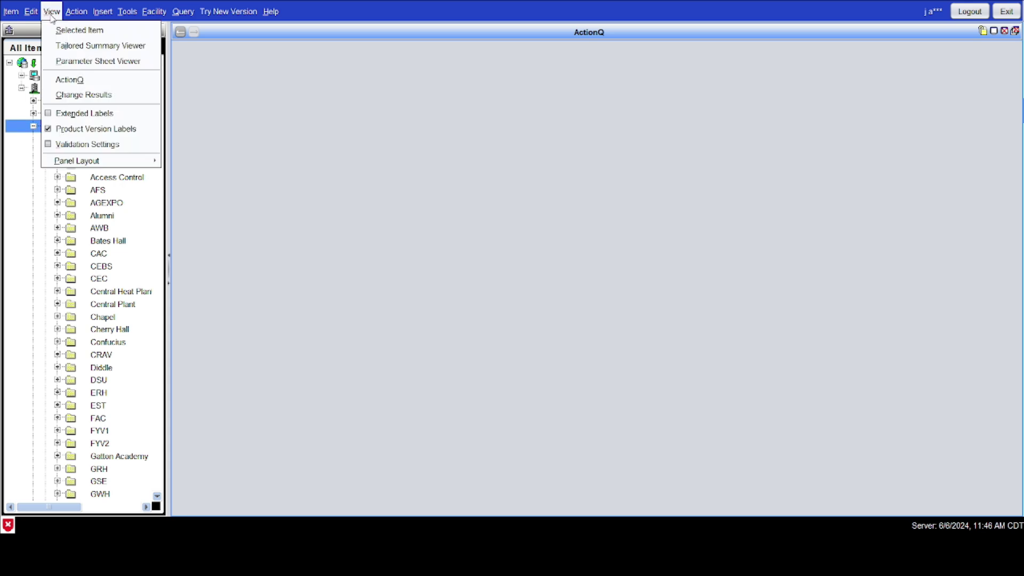
Show the ActionQ to watch the ADX1 Synchronize action in progress.
click(67, 79)
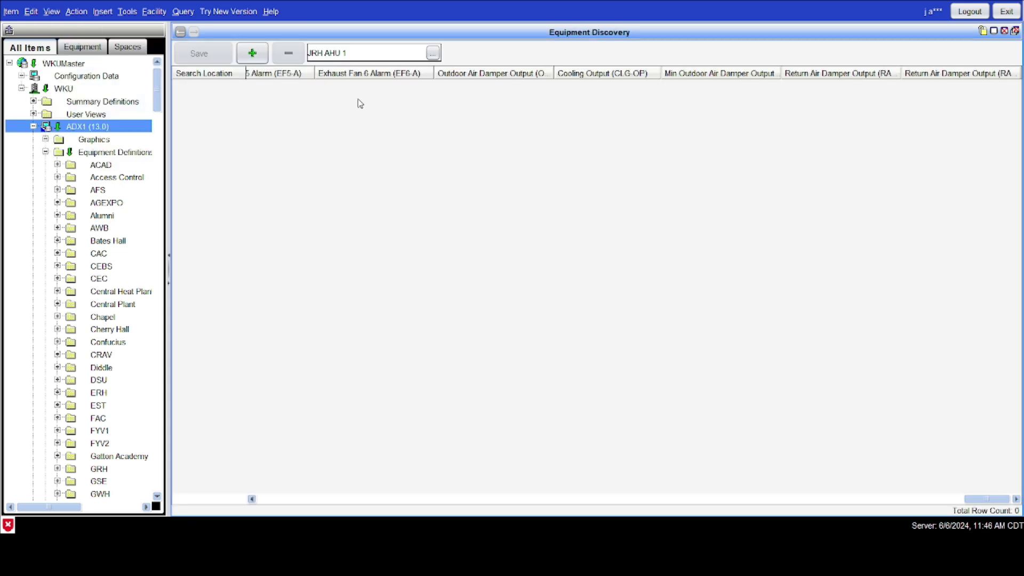